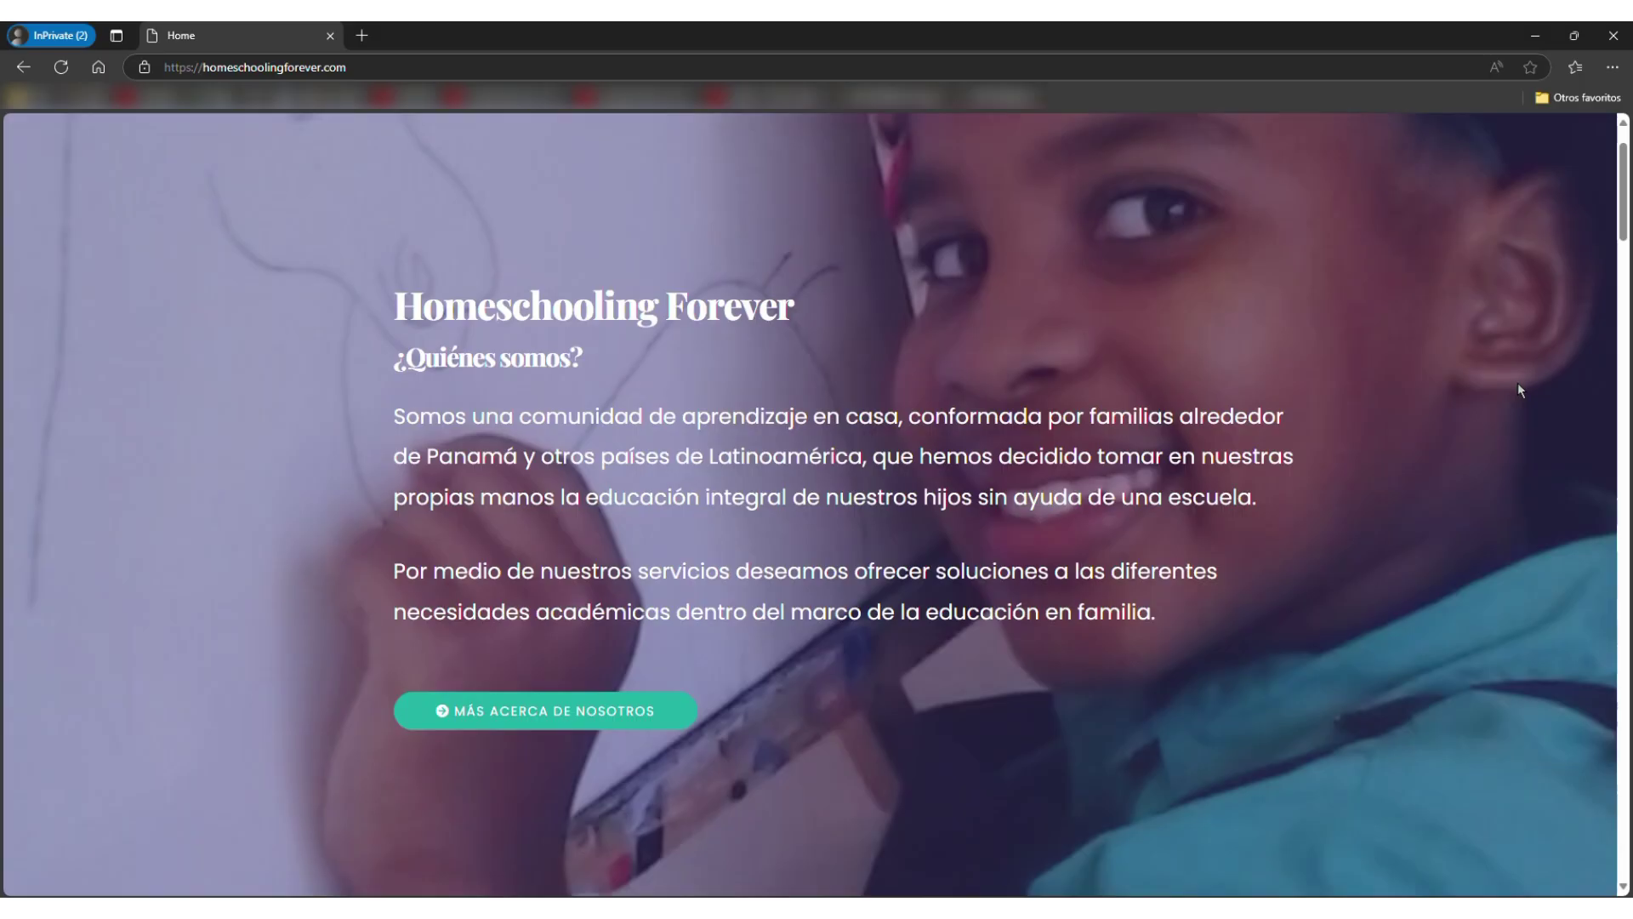
Scroll down the homeschoolingforever.com home page to the Contáctanos Hoy section and footer links
scroll(1520, 390, down, 3)
scroll(1520, 390, down, 9)
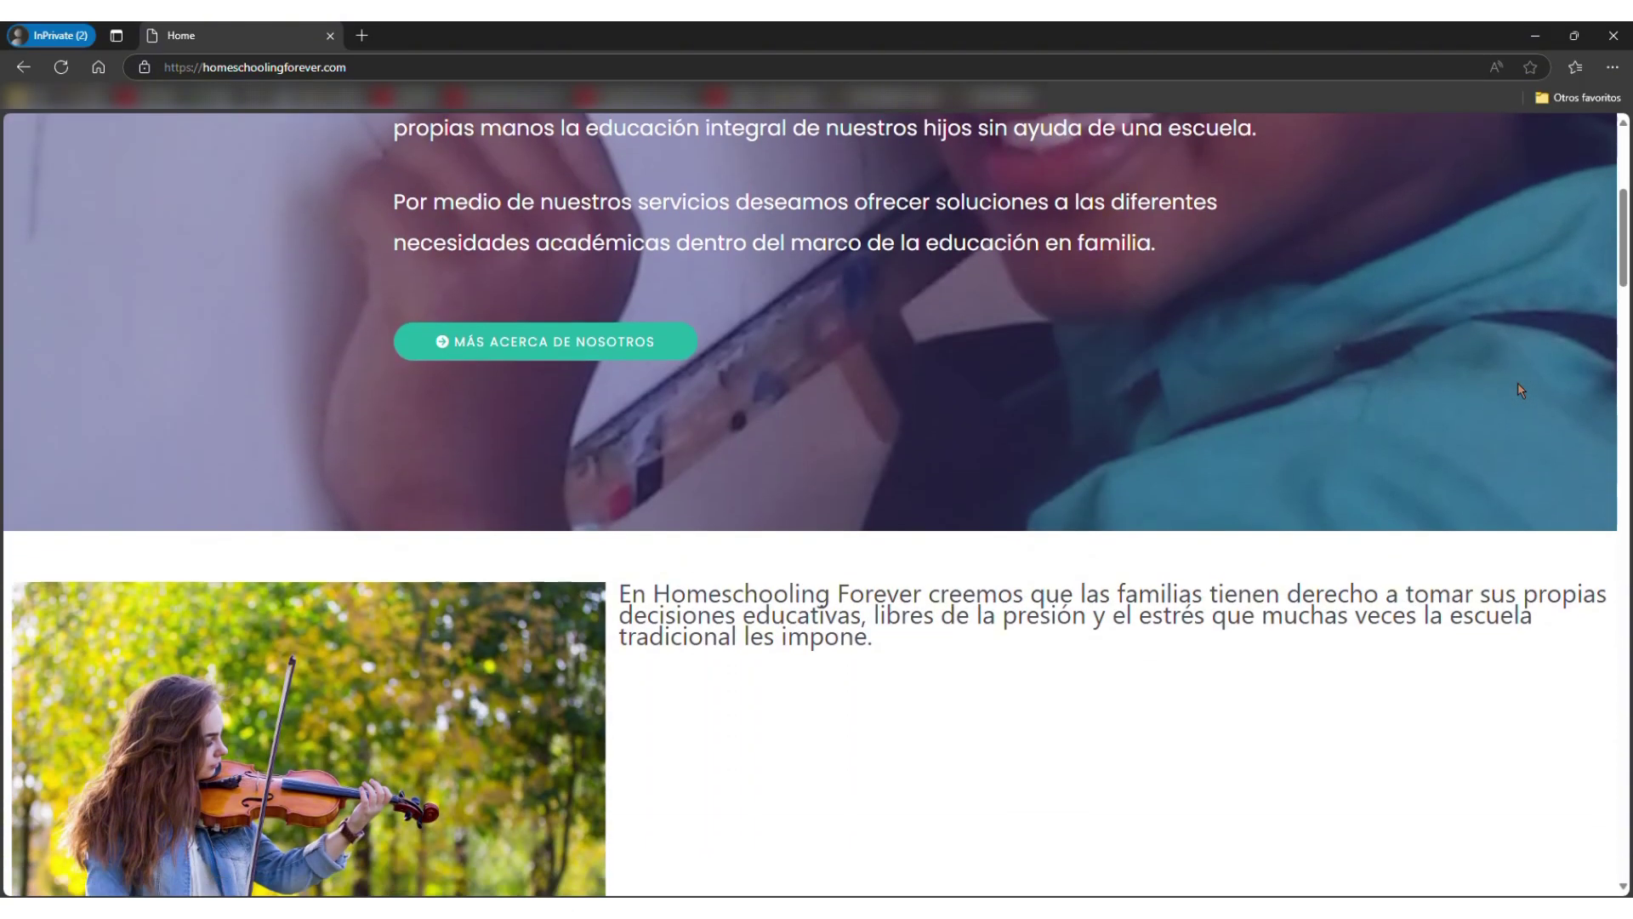
scroll(1521, 389, down, 8)
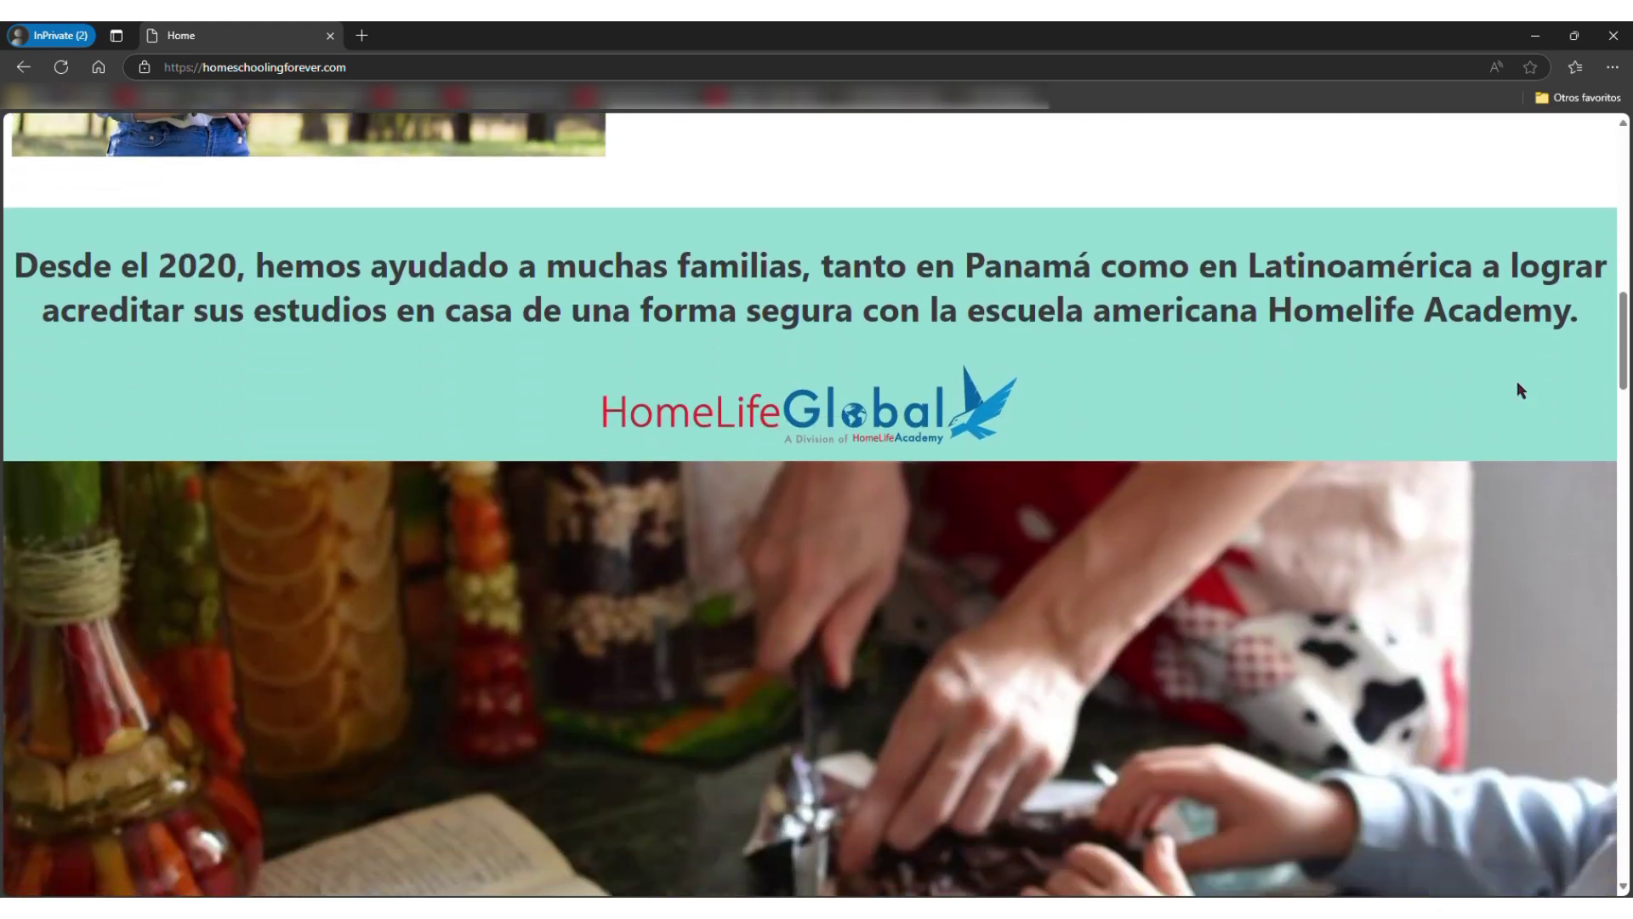
scroll(1521, 390, down, 10)
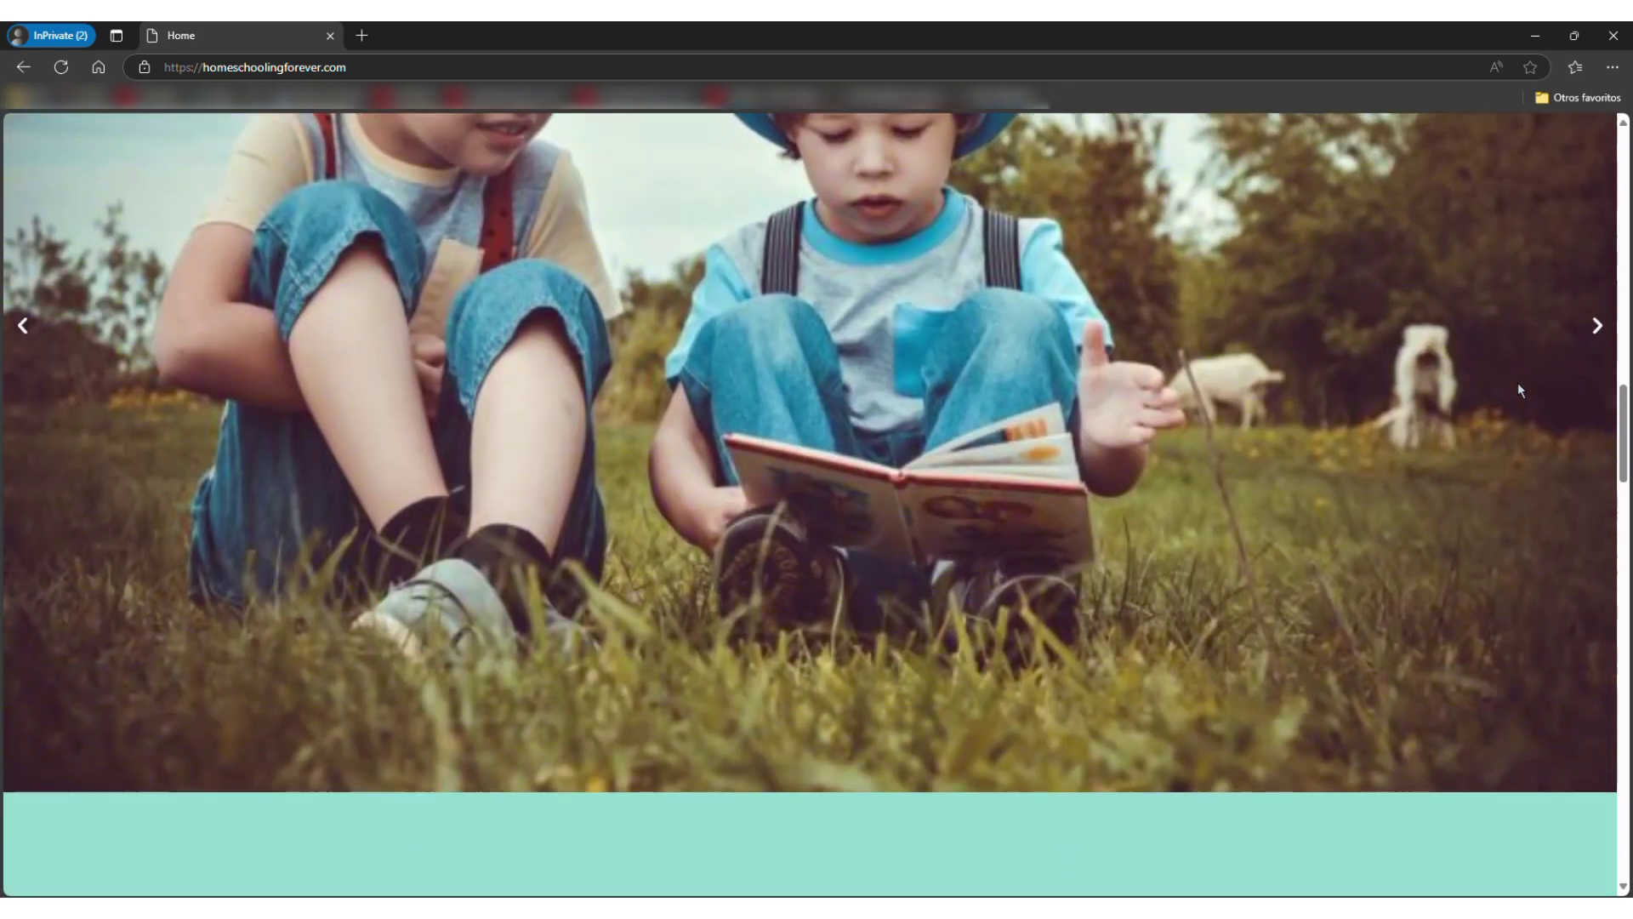
scroll(1520, 390, down, 10)
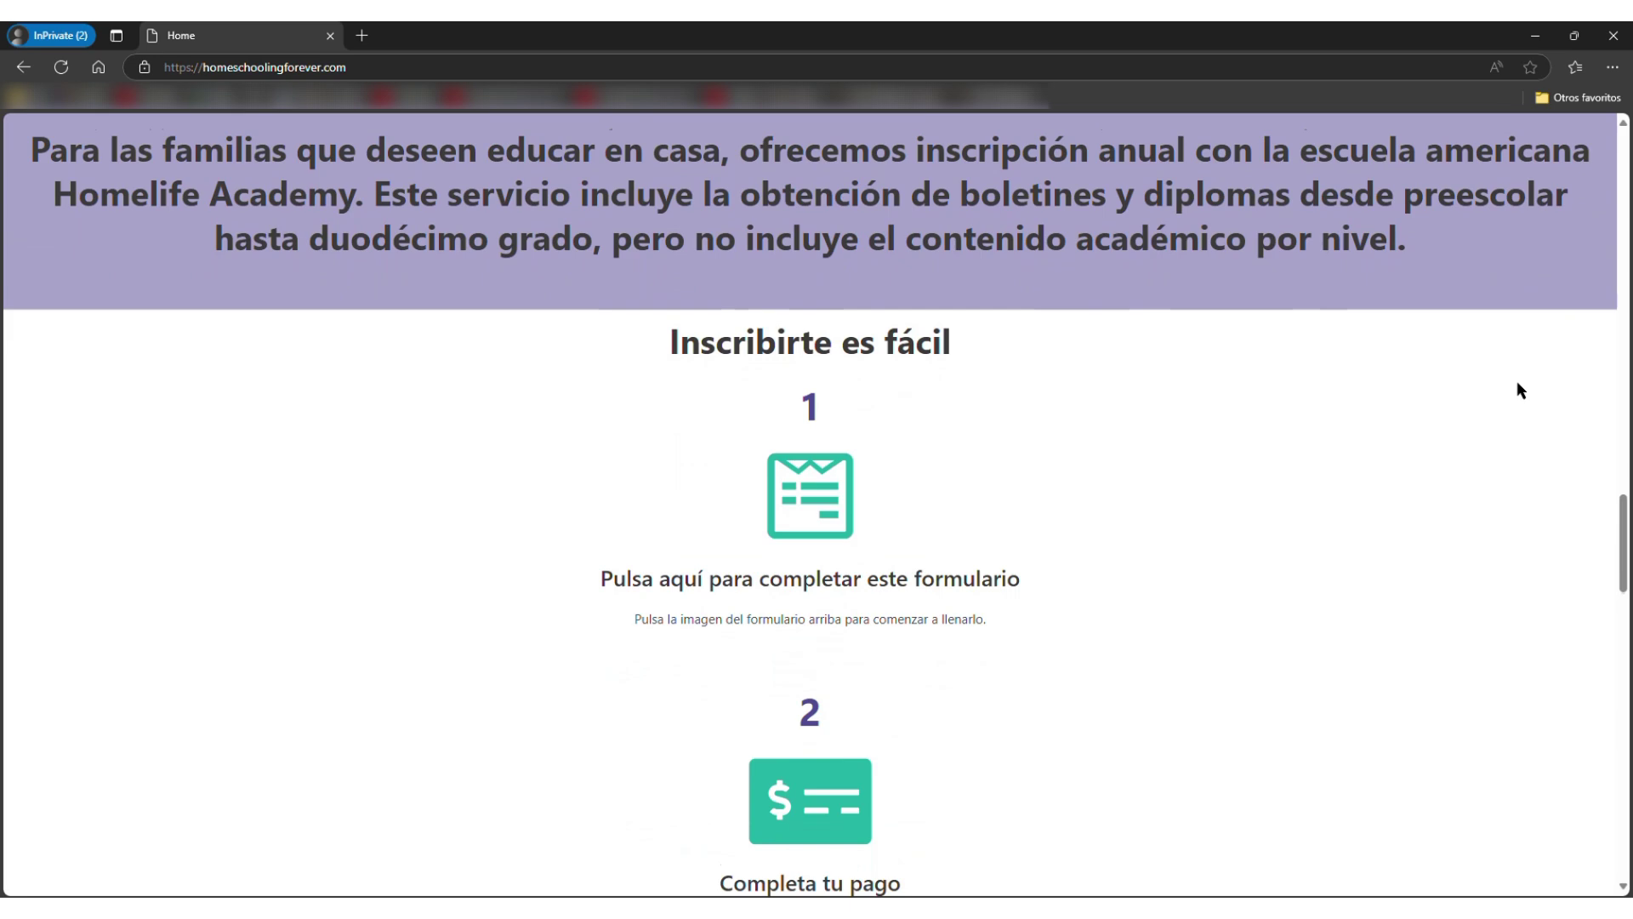
scroll(1520, 390, down, 8)
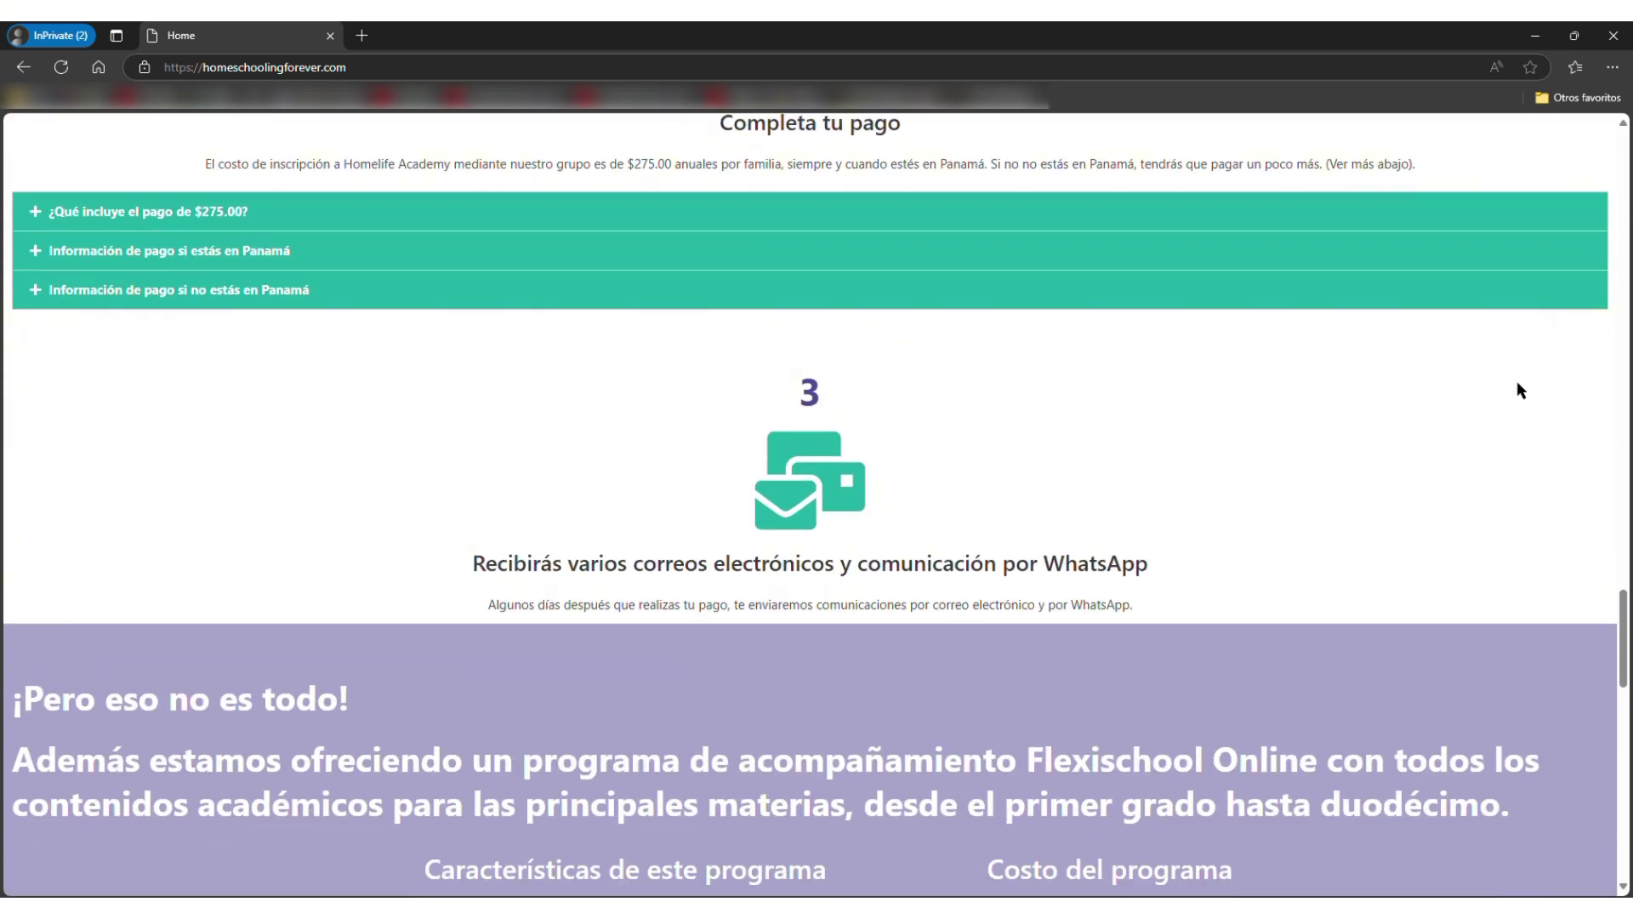
scroll(1519, 387, down, 11)
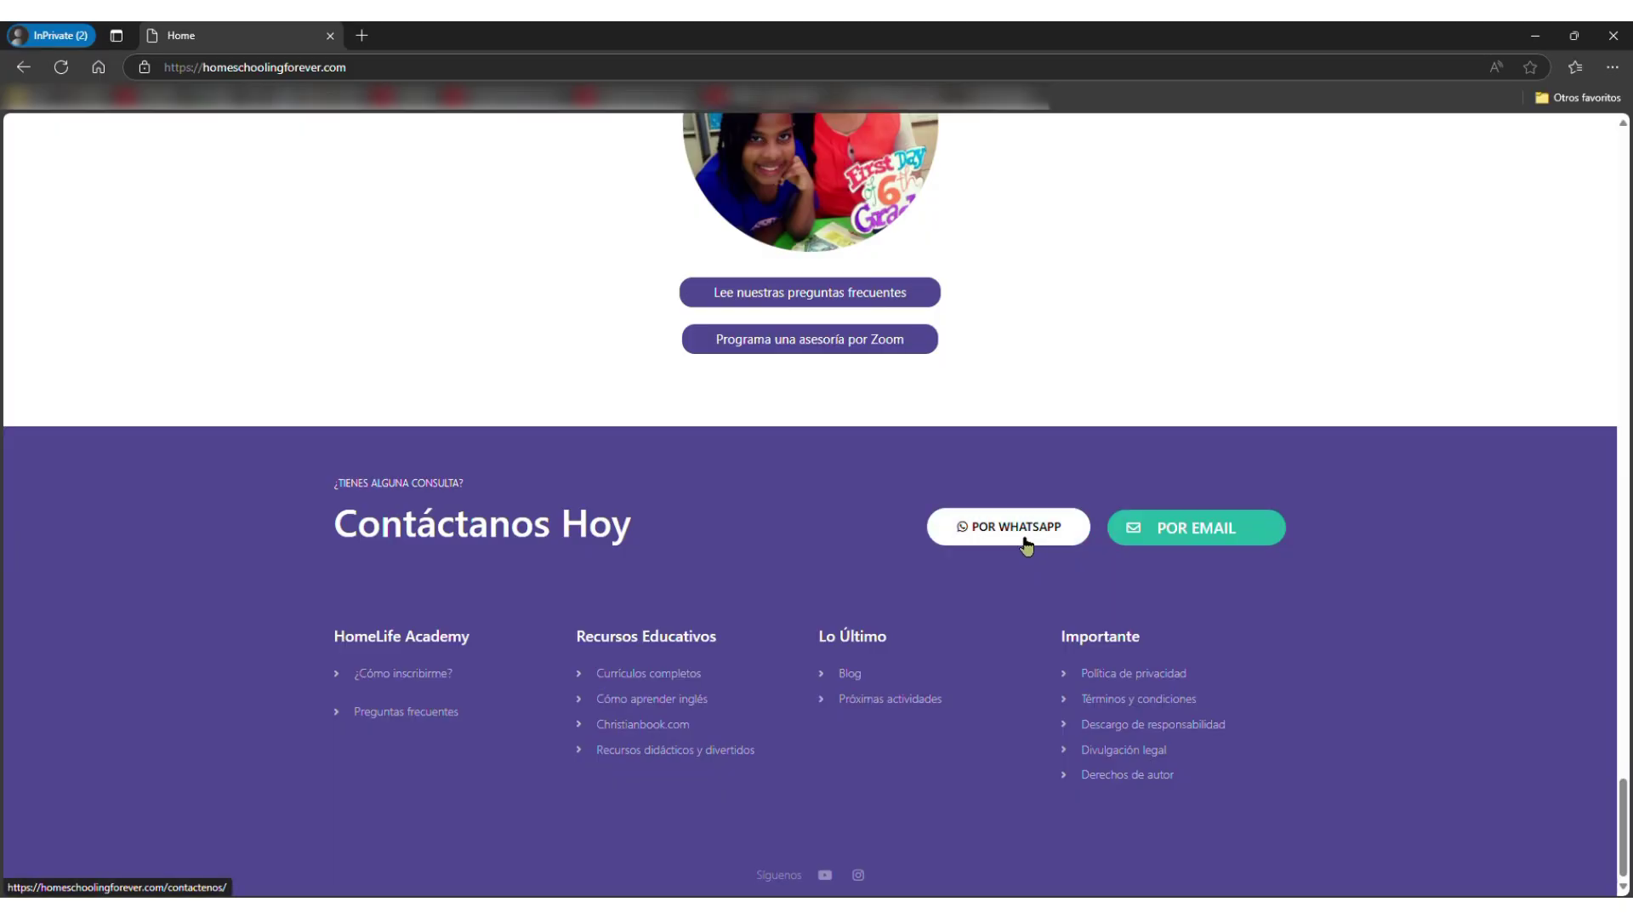
Visit the Contáctenos page, then open the Cómo Acreditar un Año Pendiente article from Artículos
click(1027, 544)
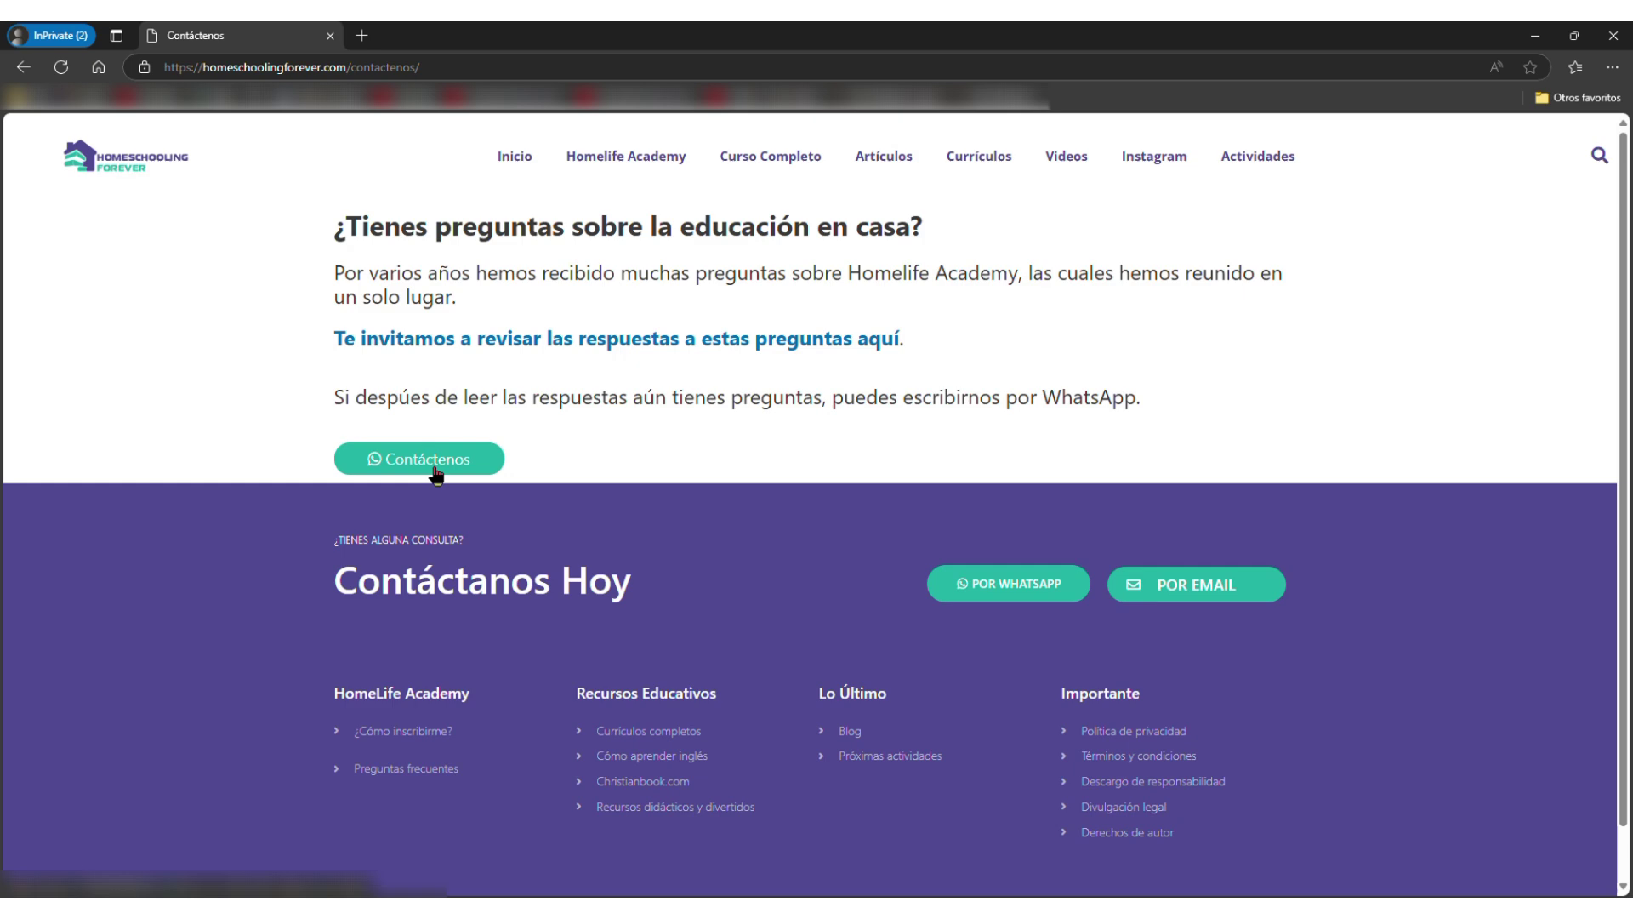
click(887, 156)
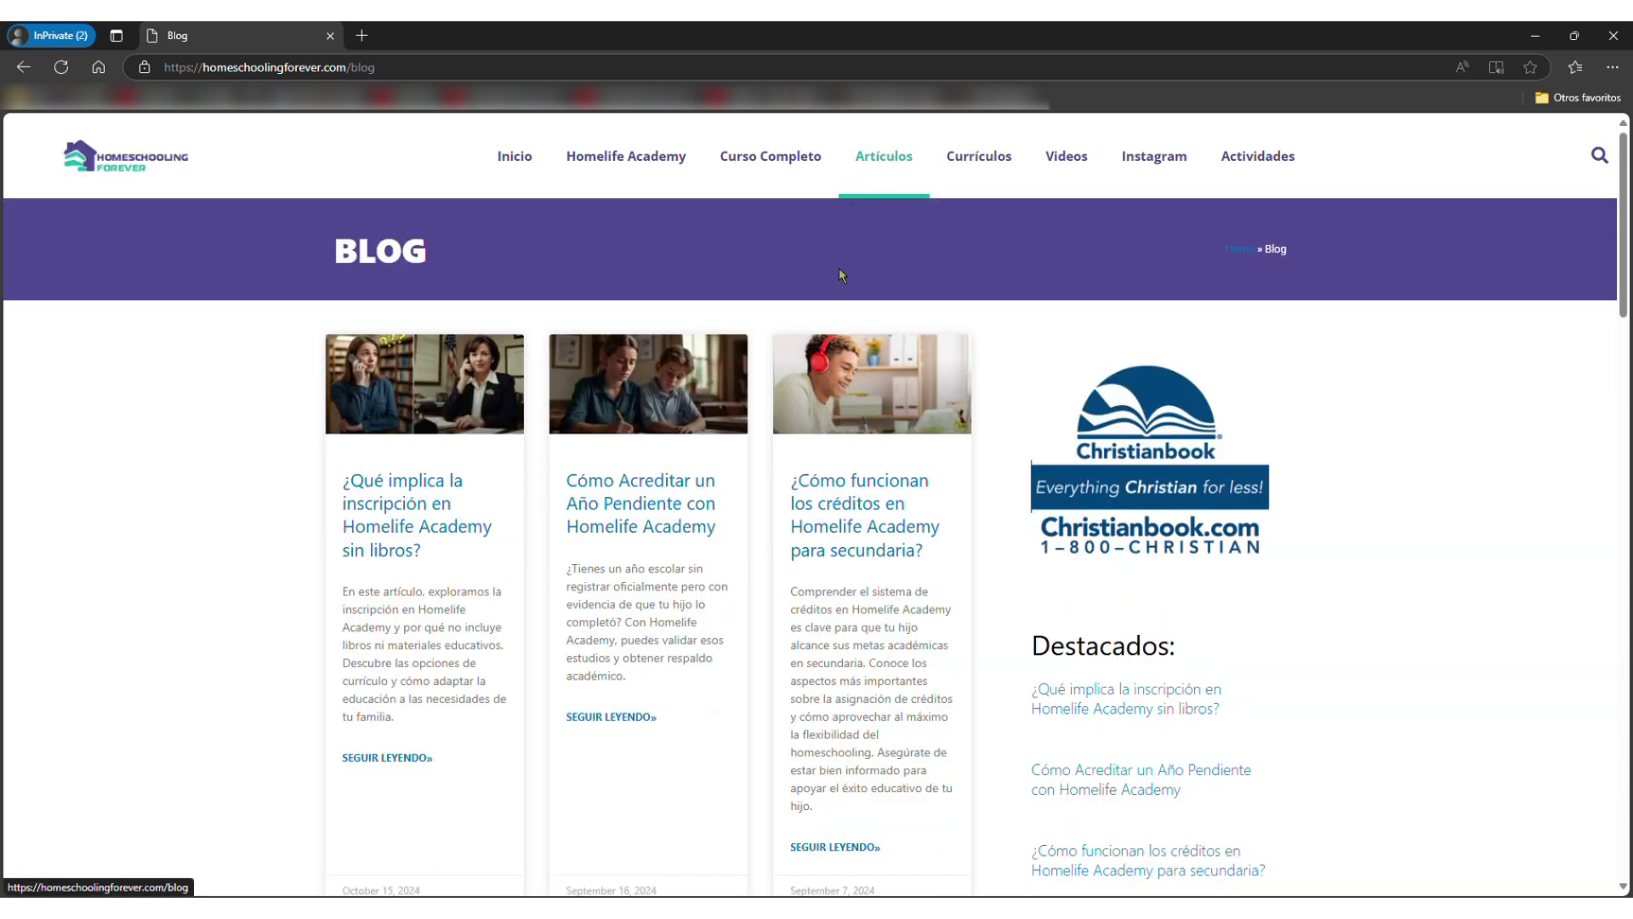
scroll(422, 564, down, 1)
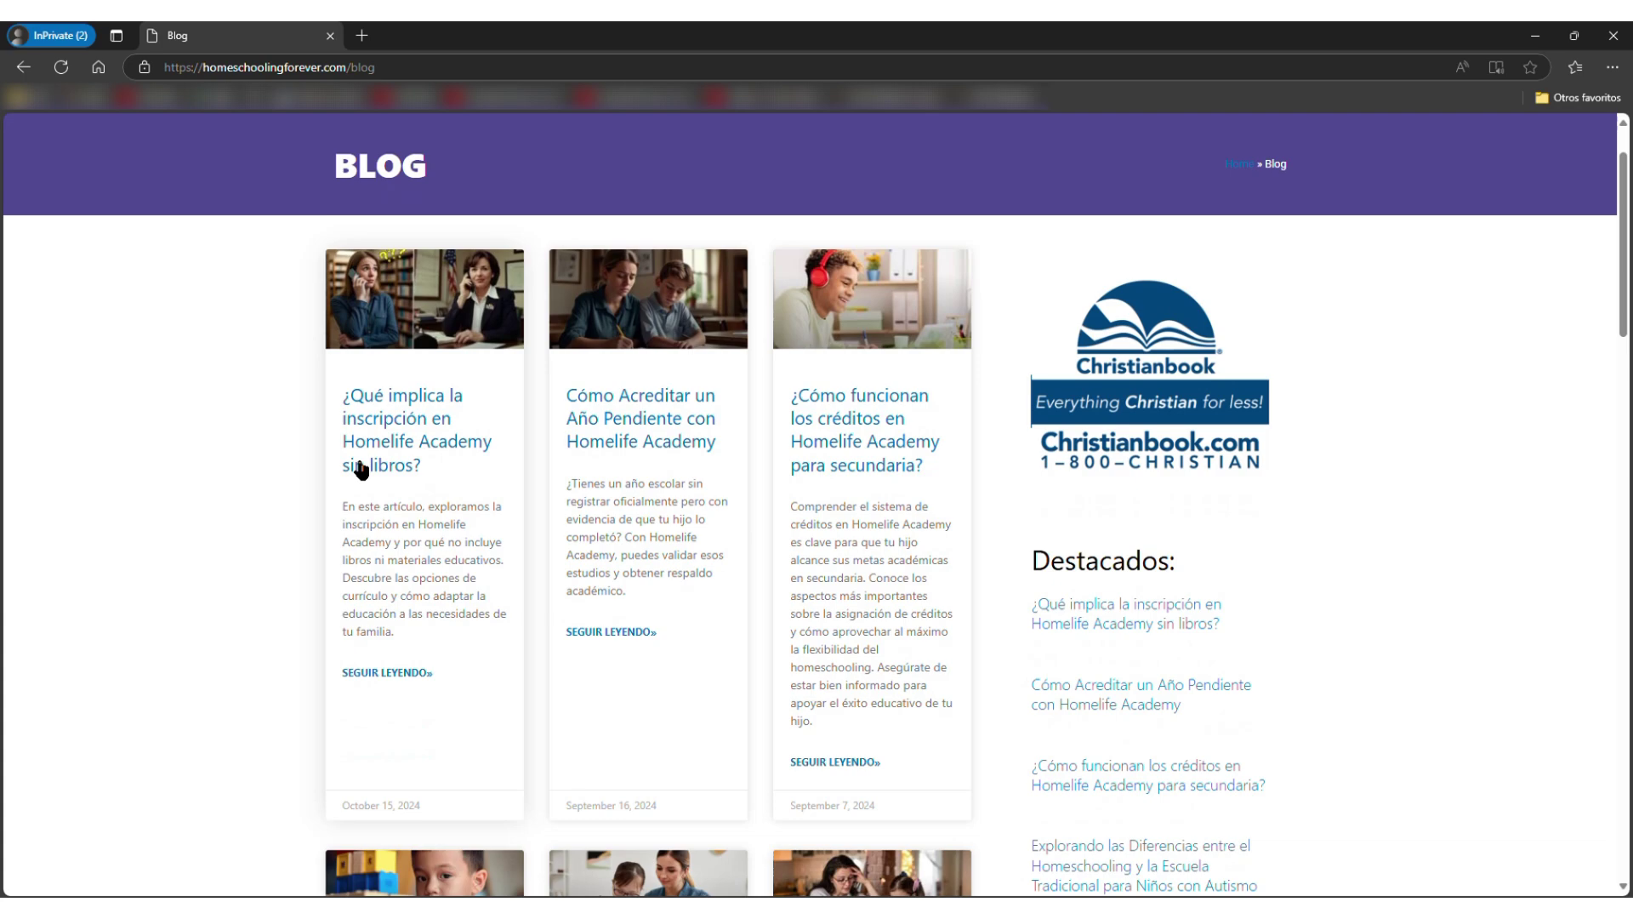
click(647, 398)
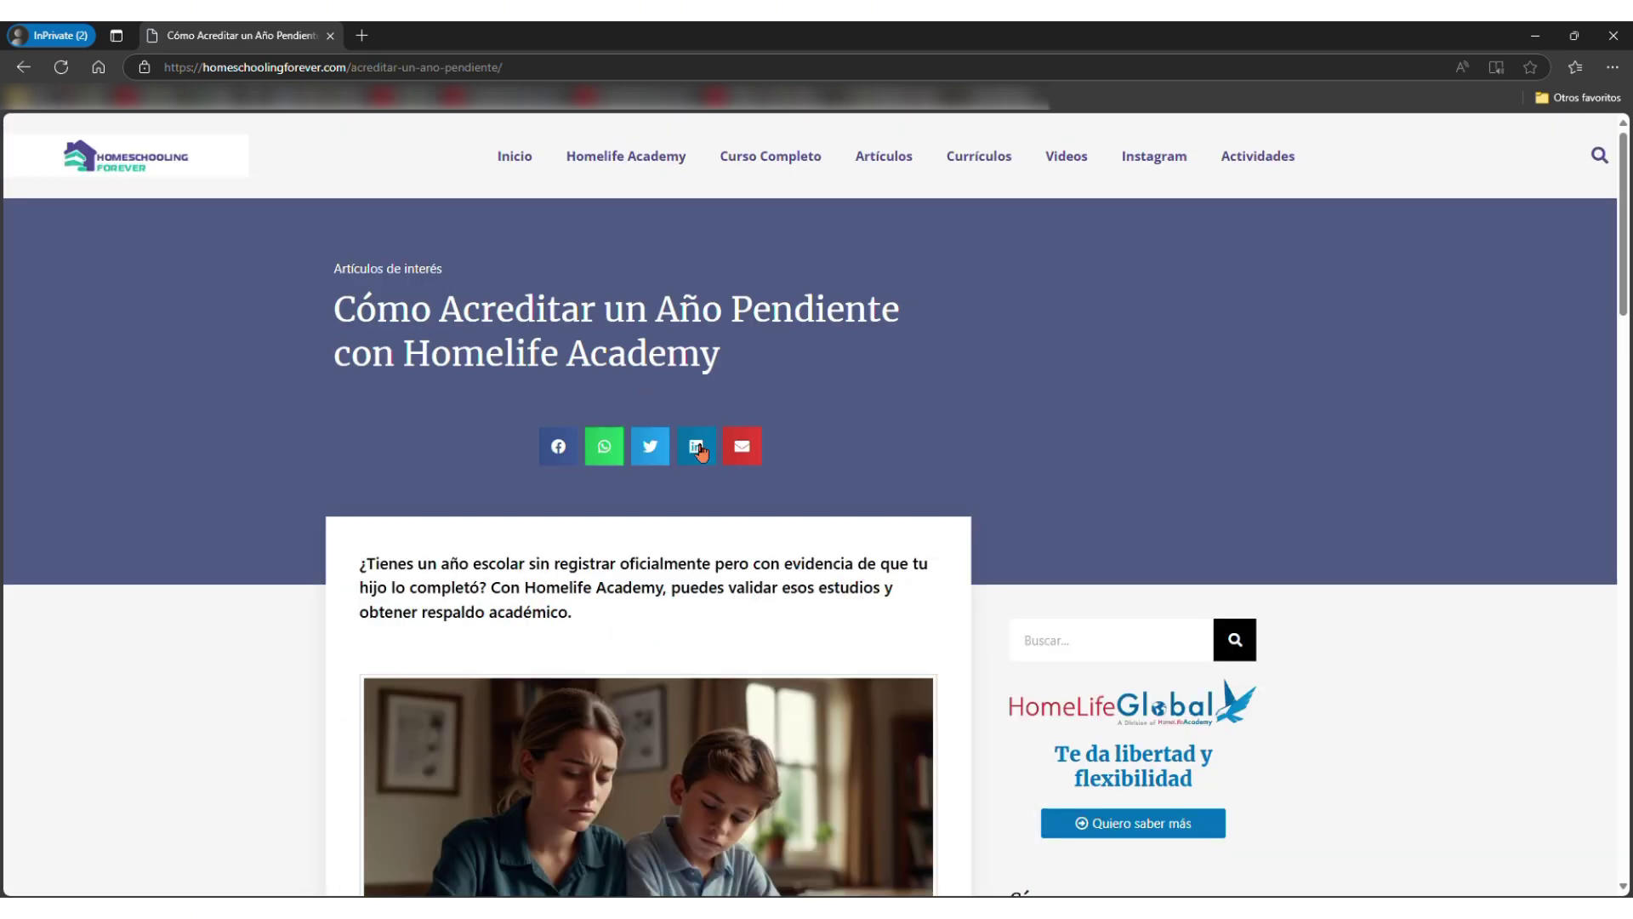
Scroll to the article's footer and follow its POR WHATSAPP link to Contáctenos
scroll(891, 495, down, 5)
scroll(892, 495, down, 17)
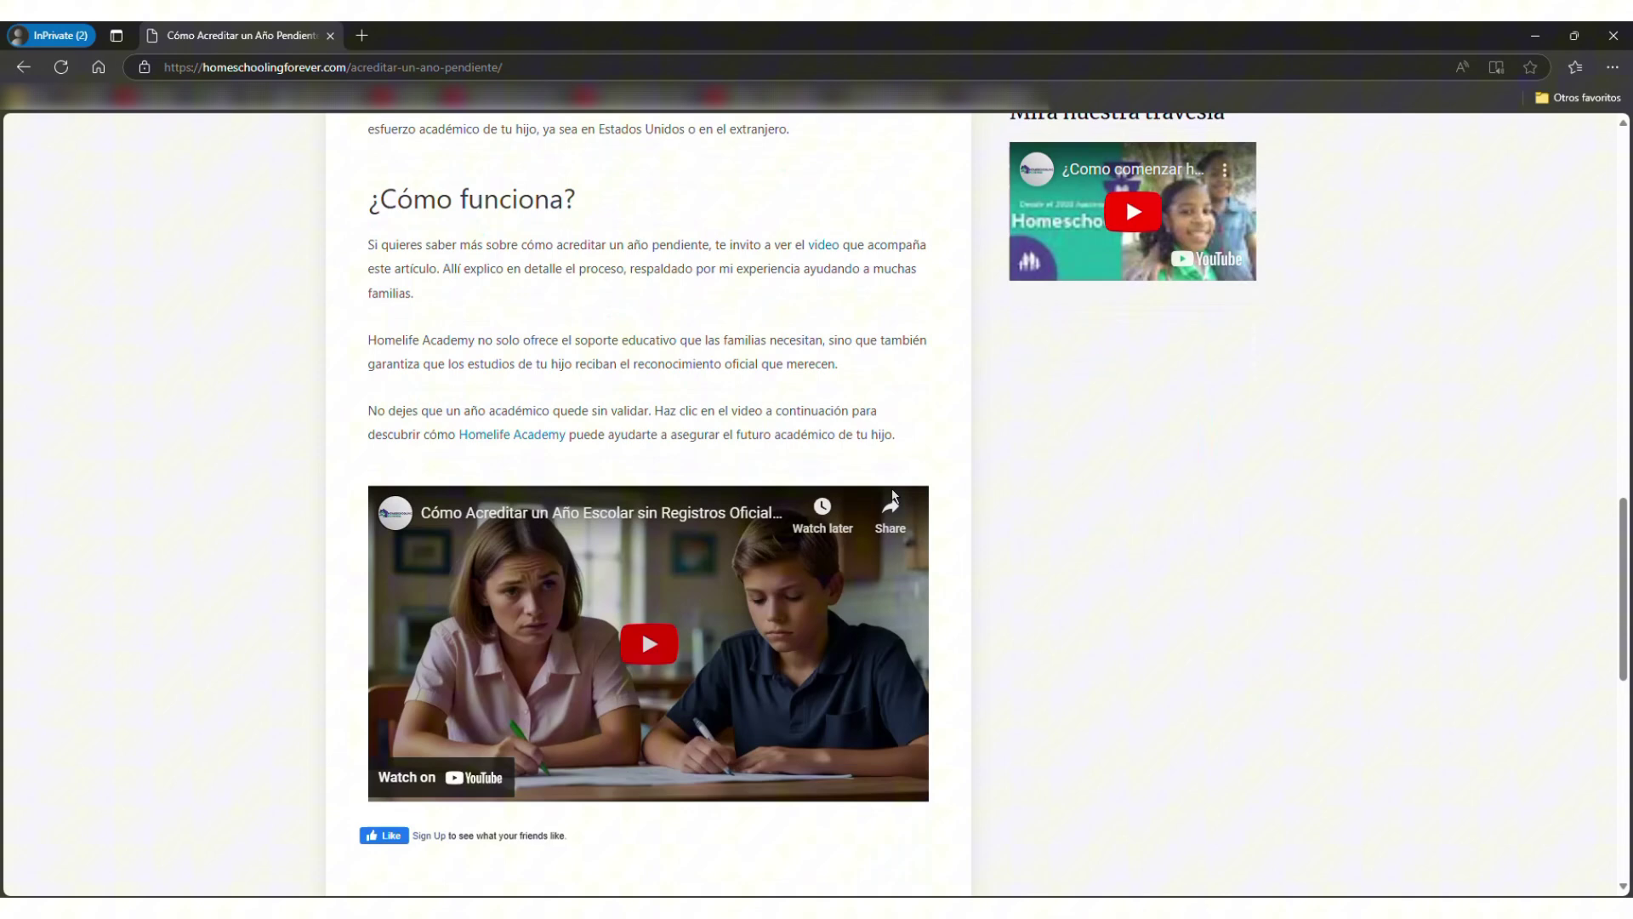
scroll(859, 510, down, 2)
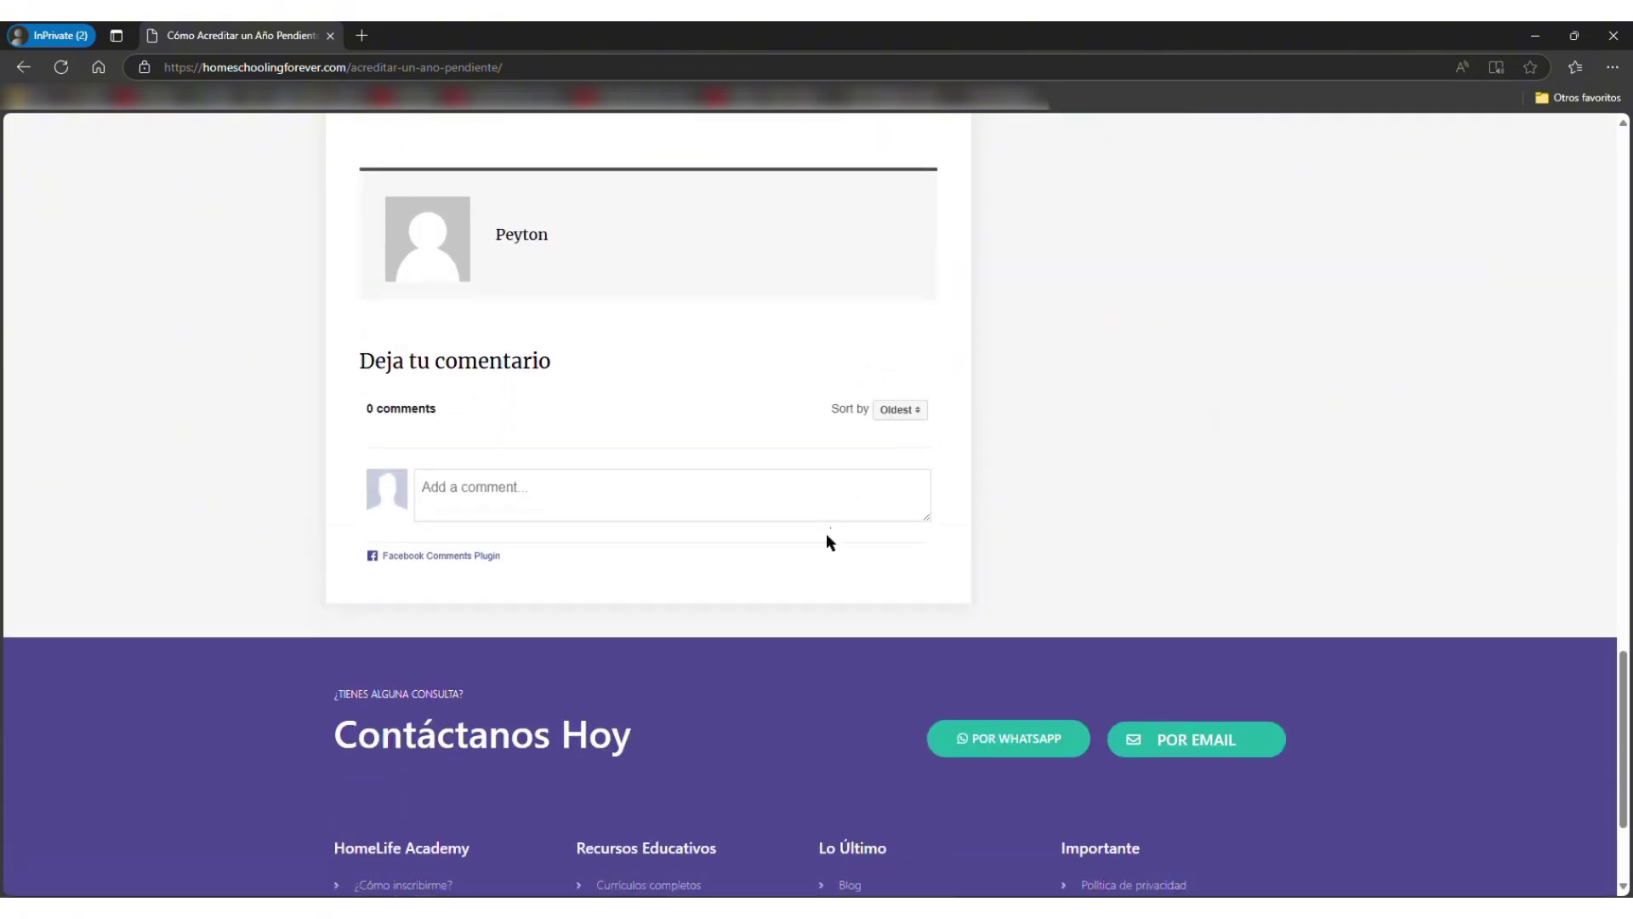
click(983, 745)
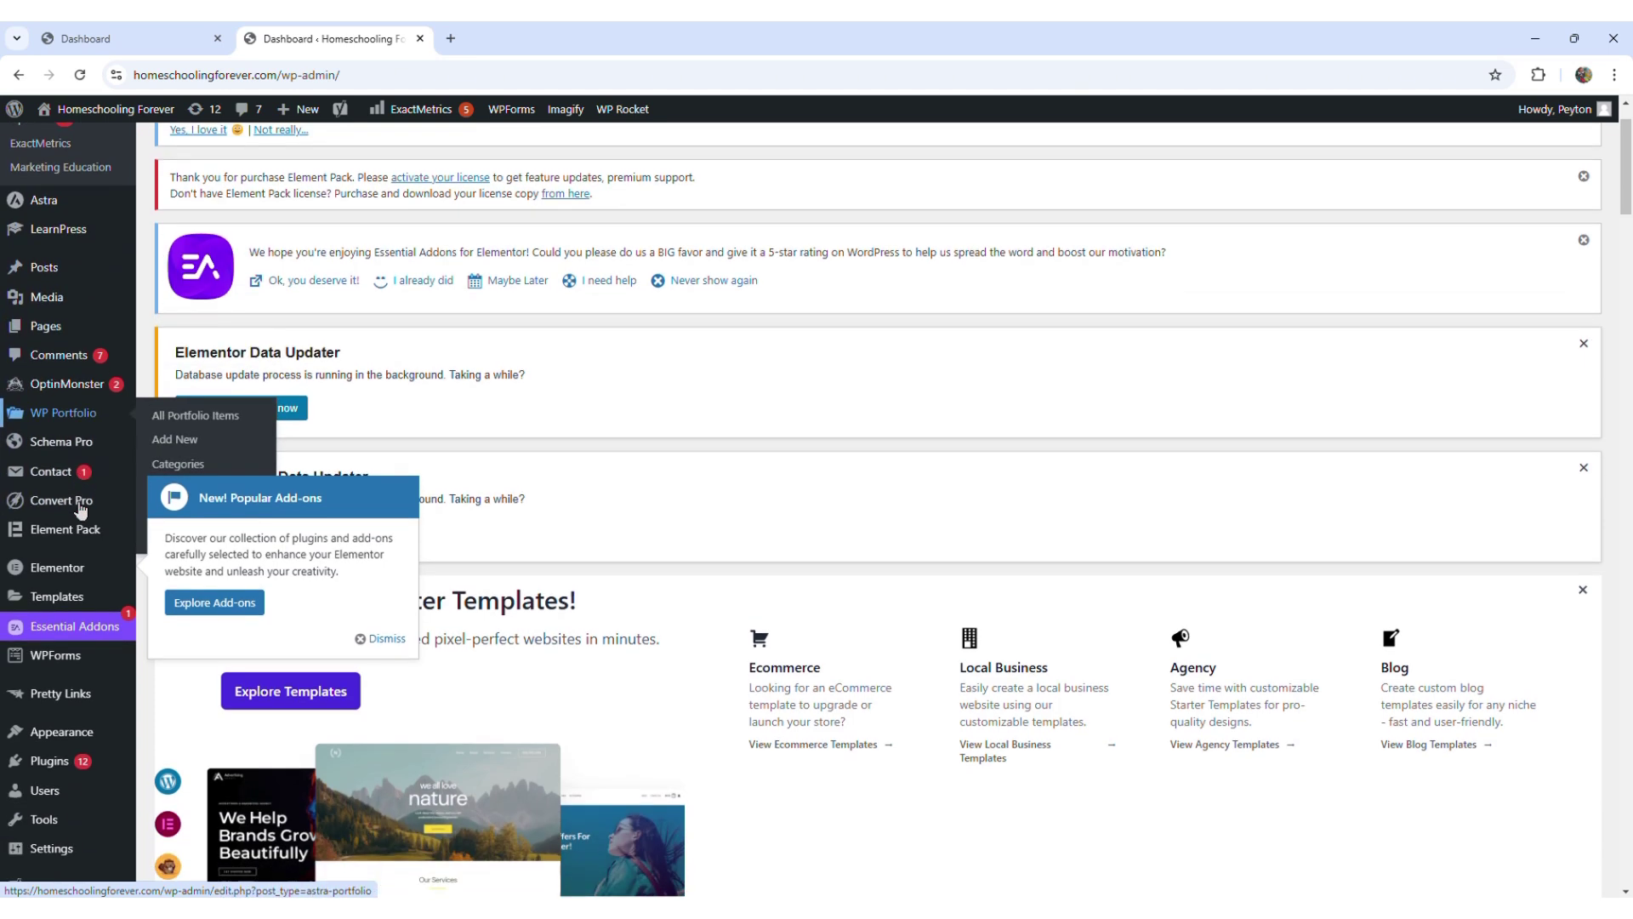
Go to Installed Plugins, filter to the Active (21) plugins and scroll through the list
scroll(68, 477, down, 1)
mouse_move(68, 768)
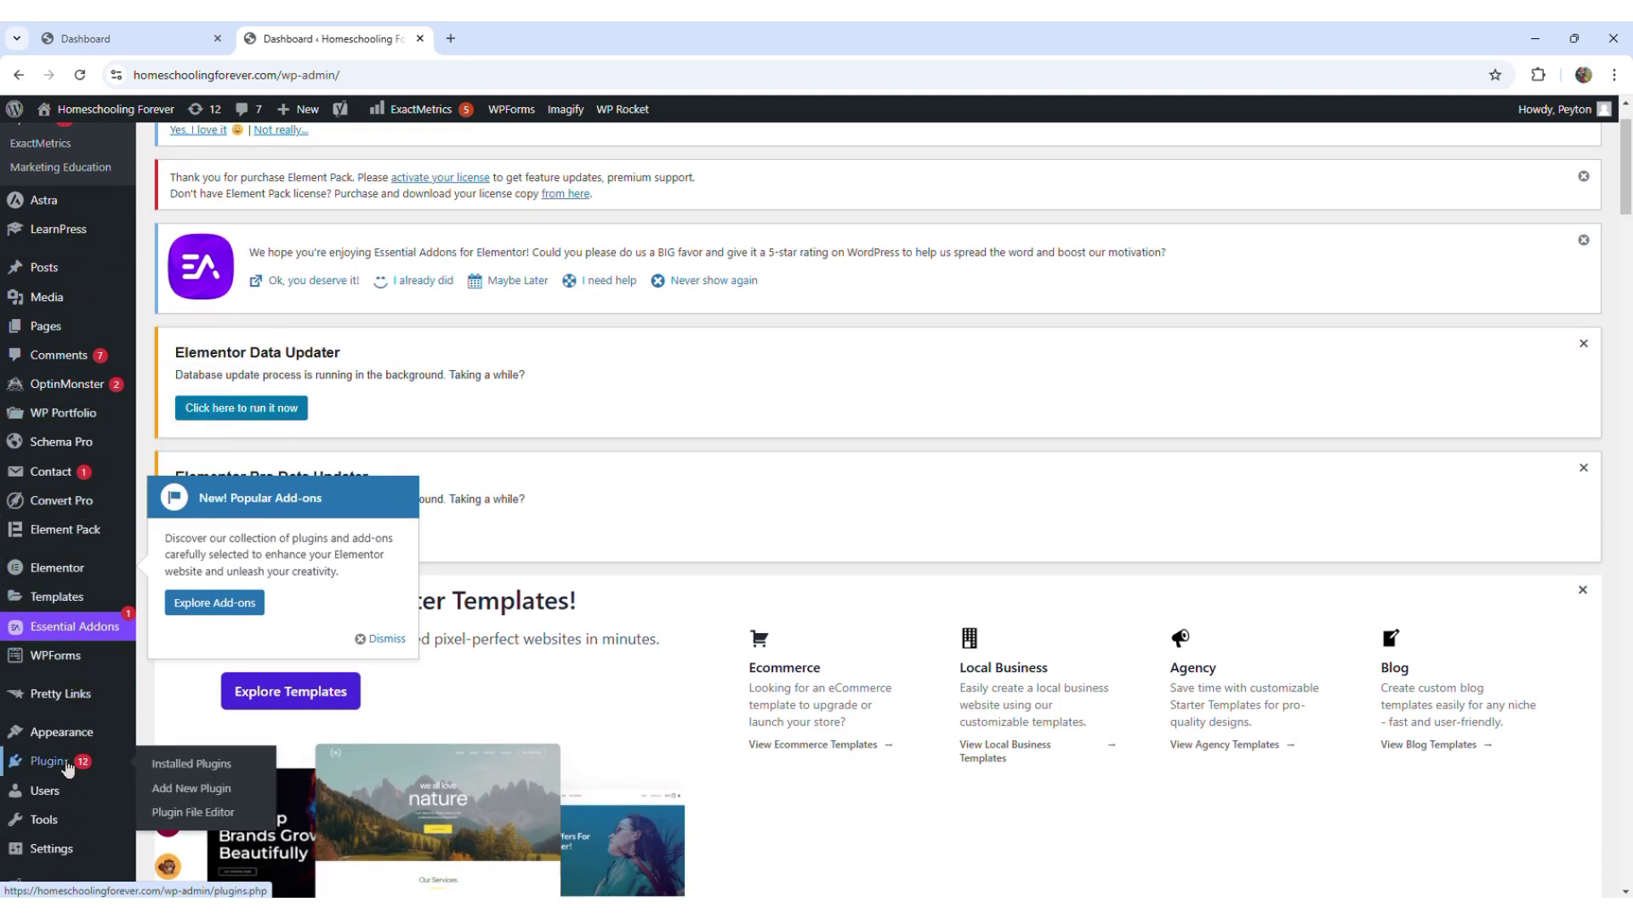
click(193, 765)
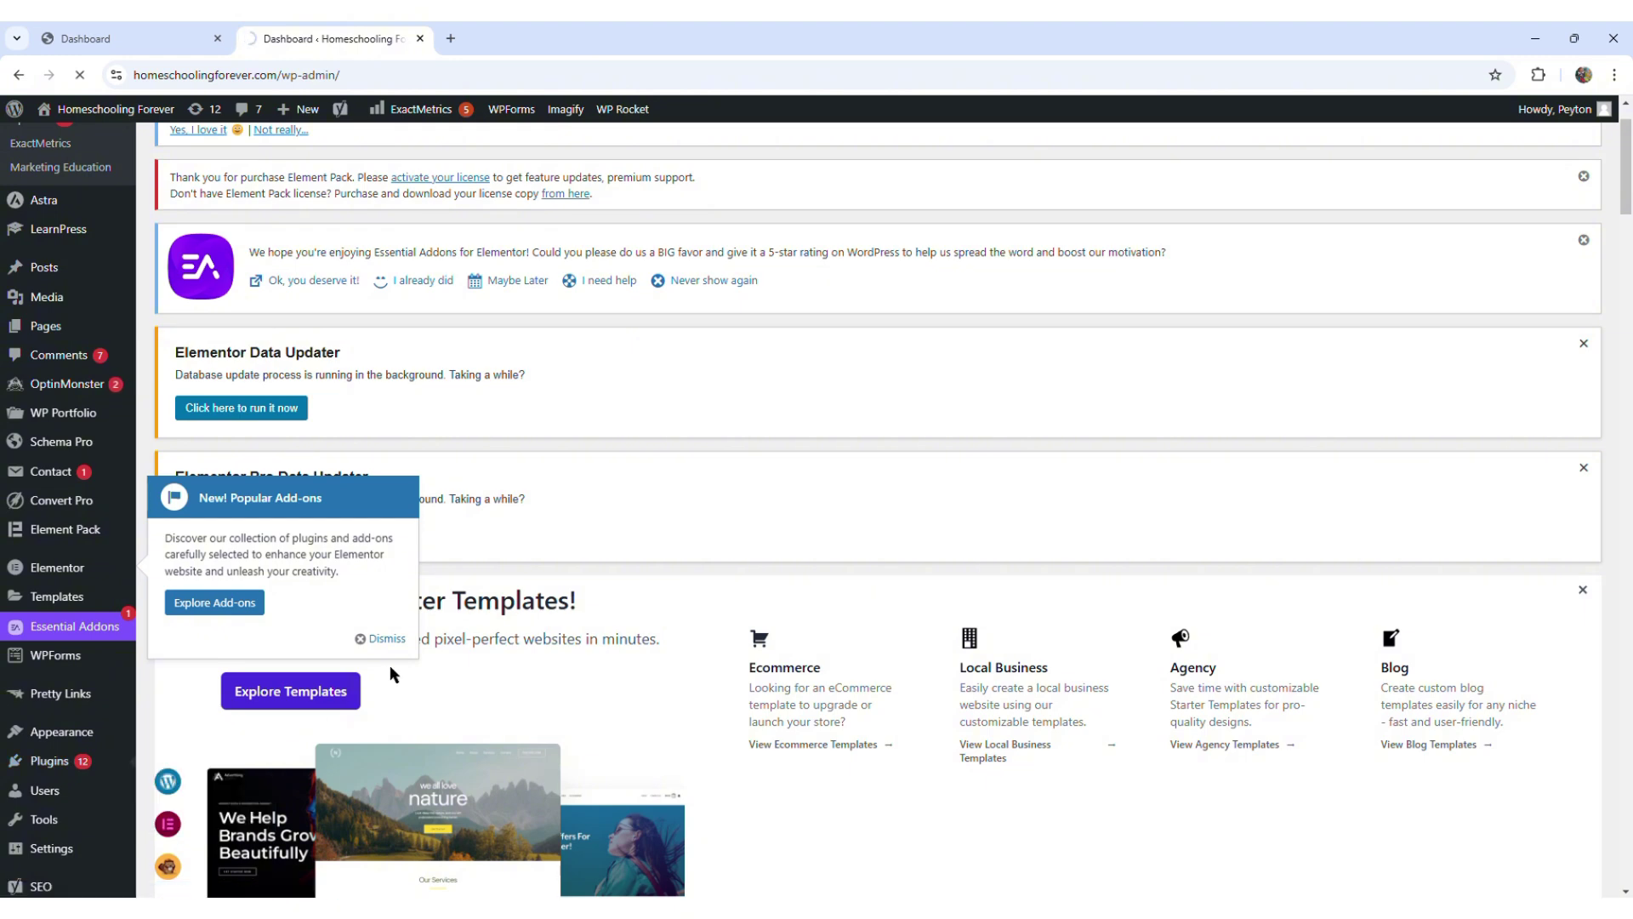
scroll(507, 595, down, 2)
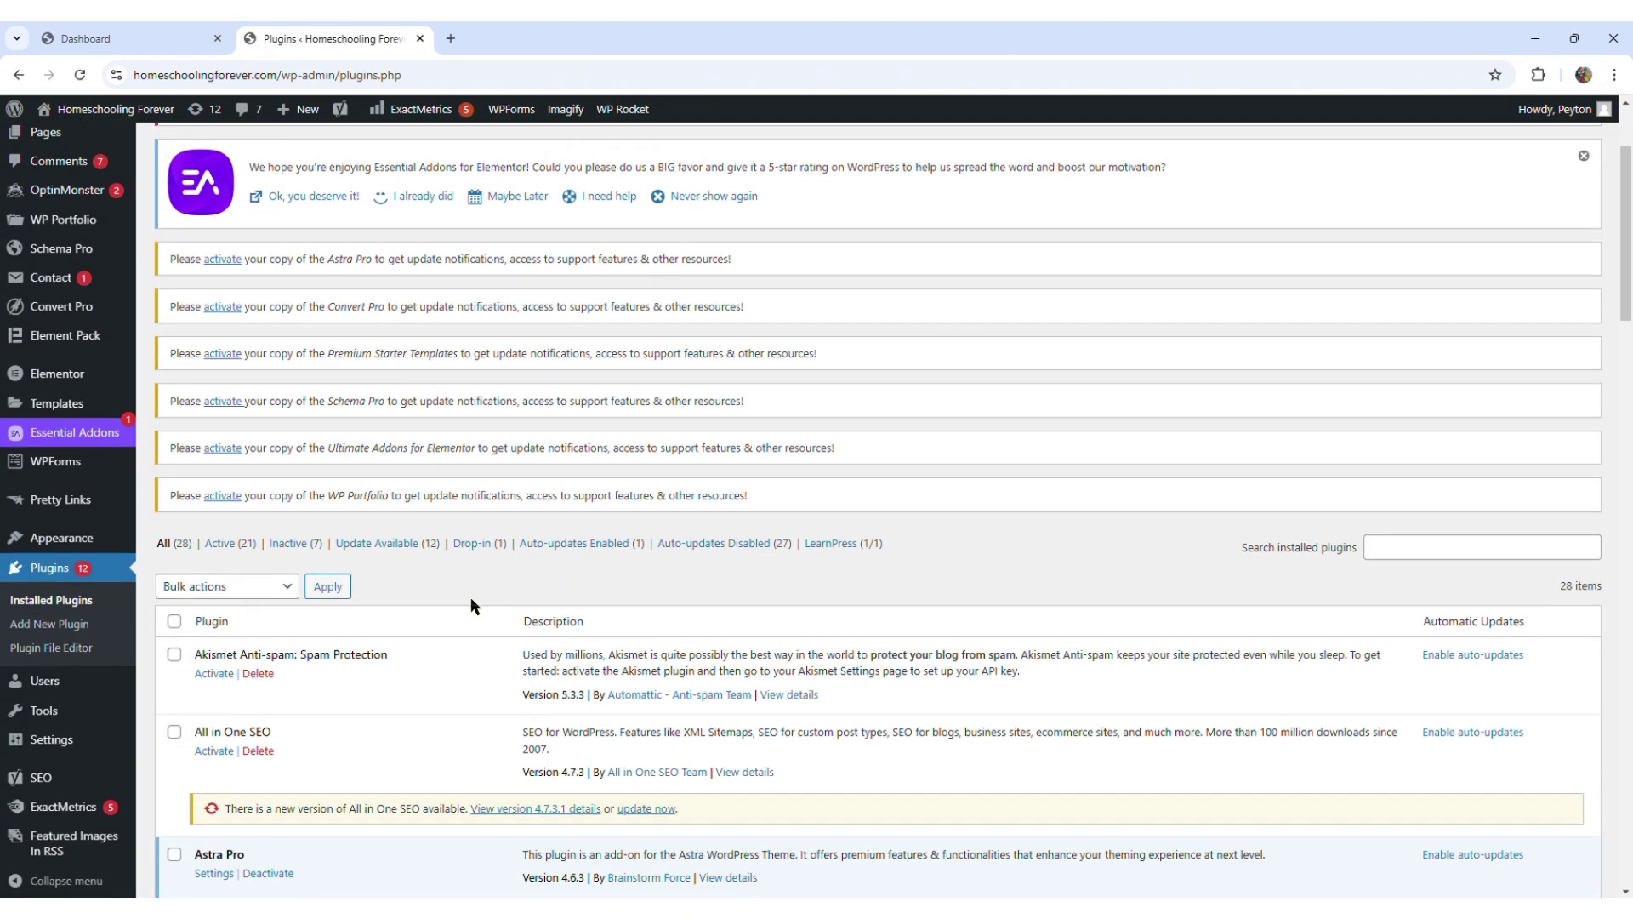
click(221, 551)
scroll(446, 518, down, 6)
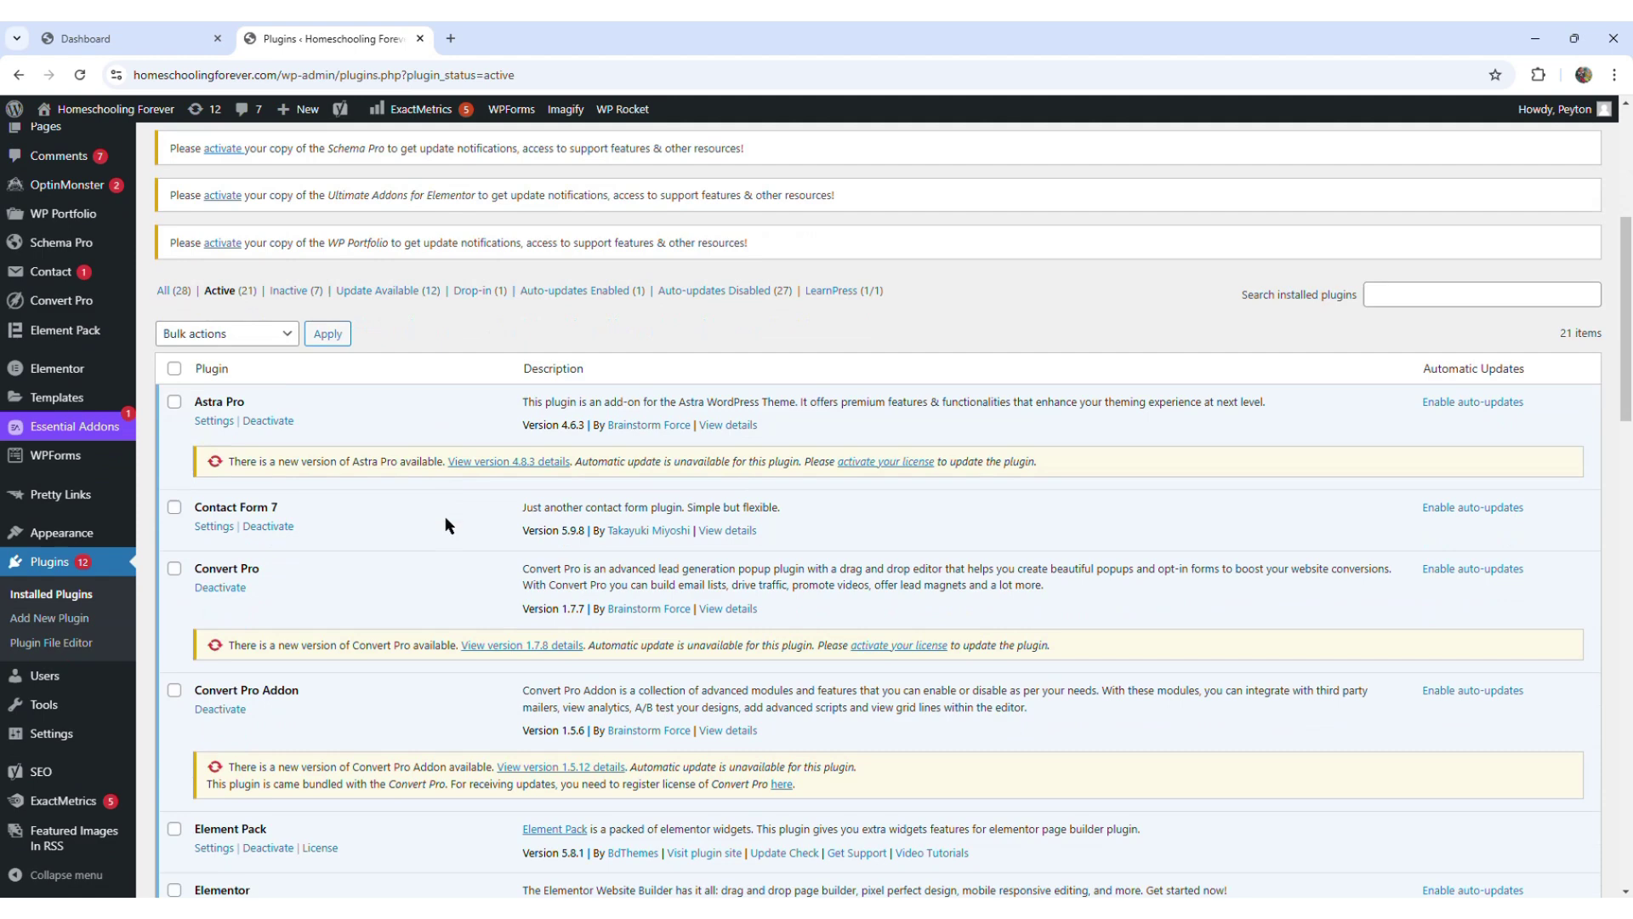
scroll(447, 522, down, 1)
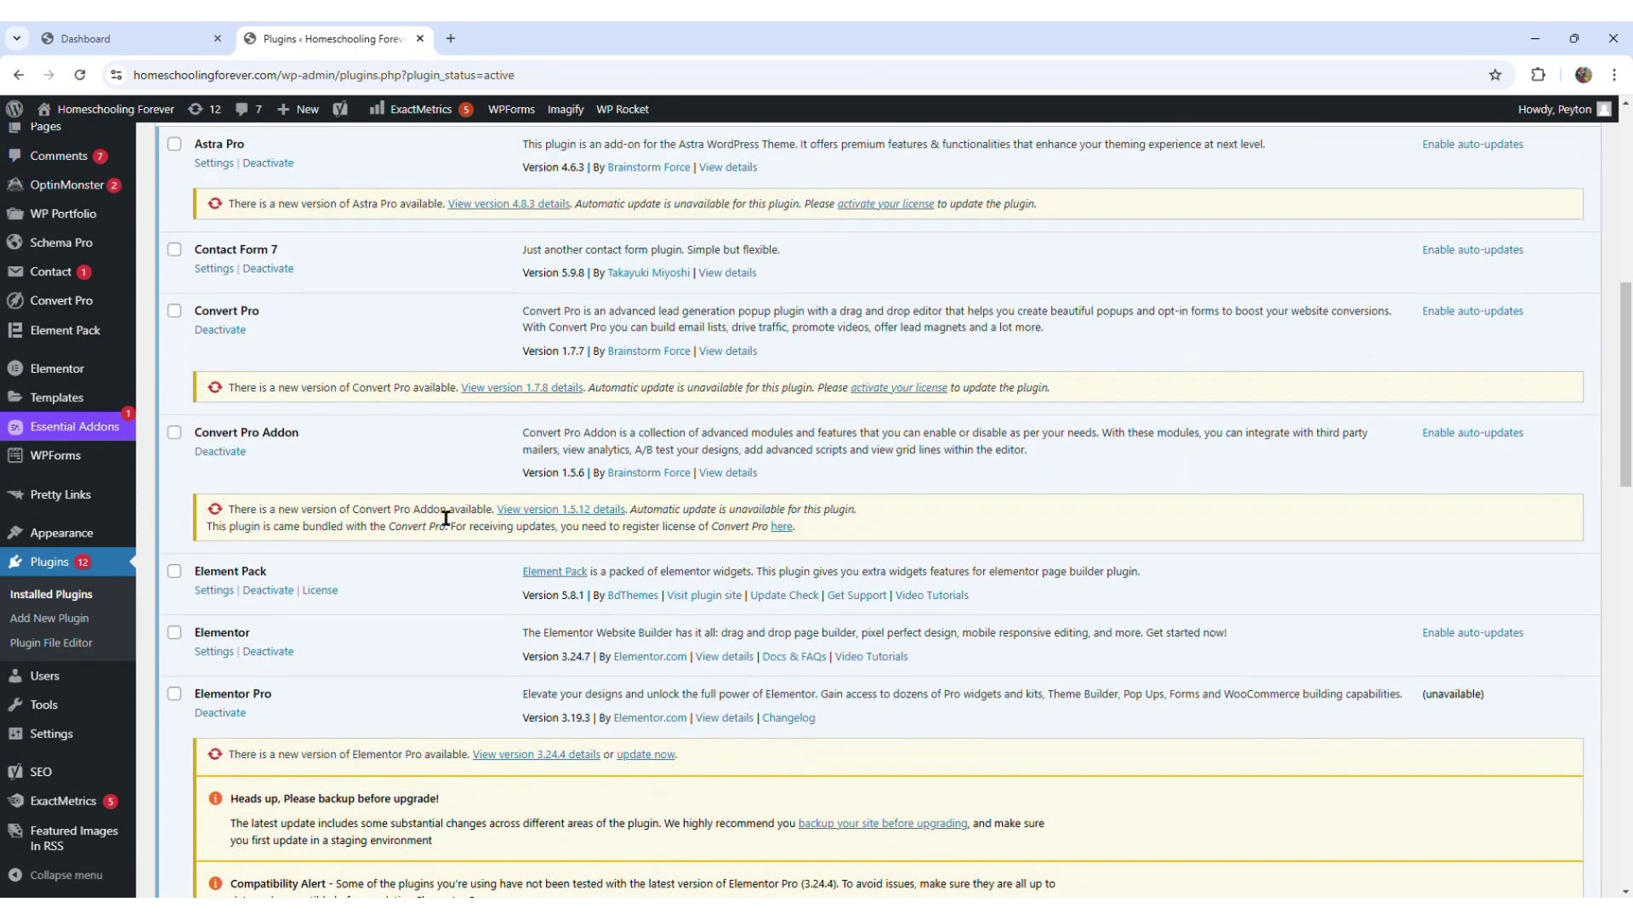
scroll(446, 519, down, 3)
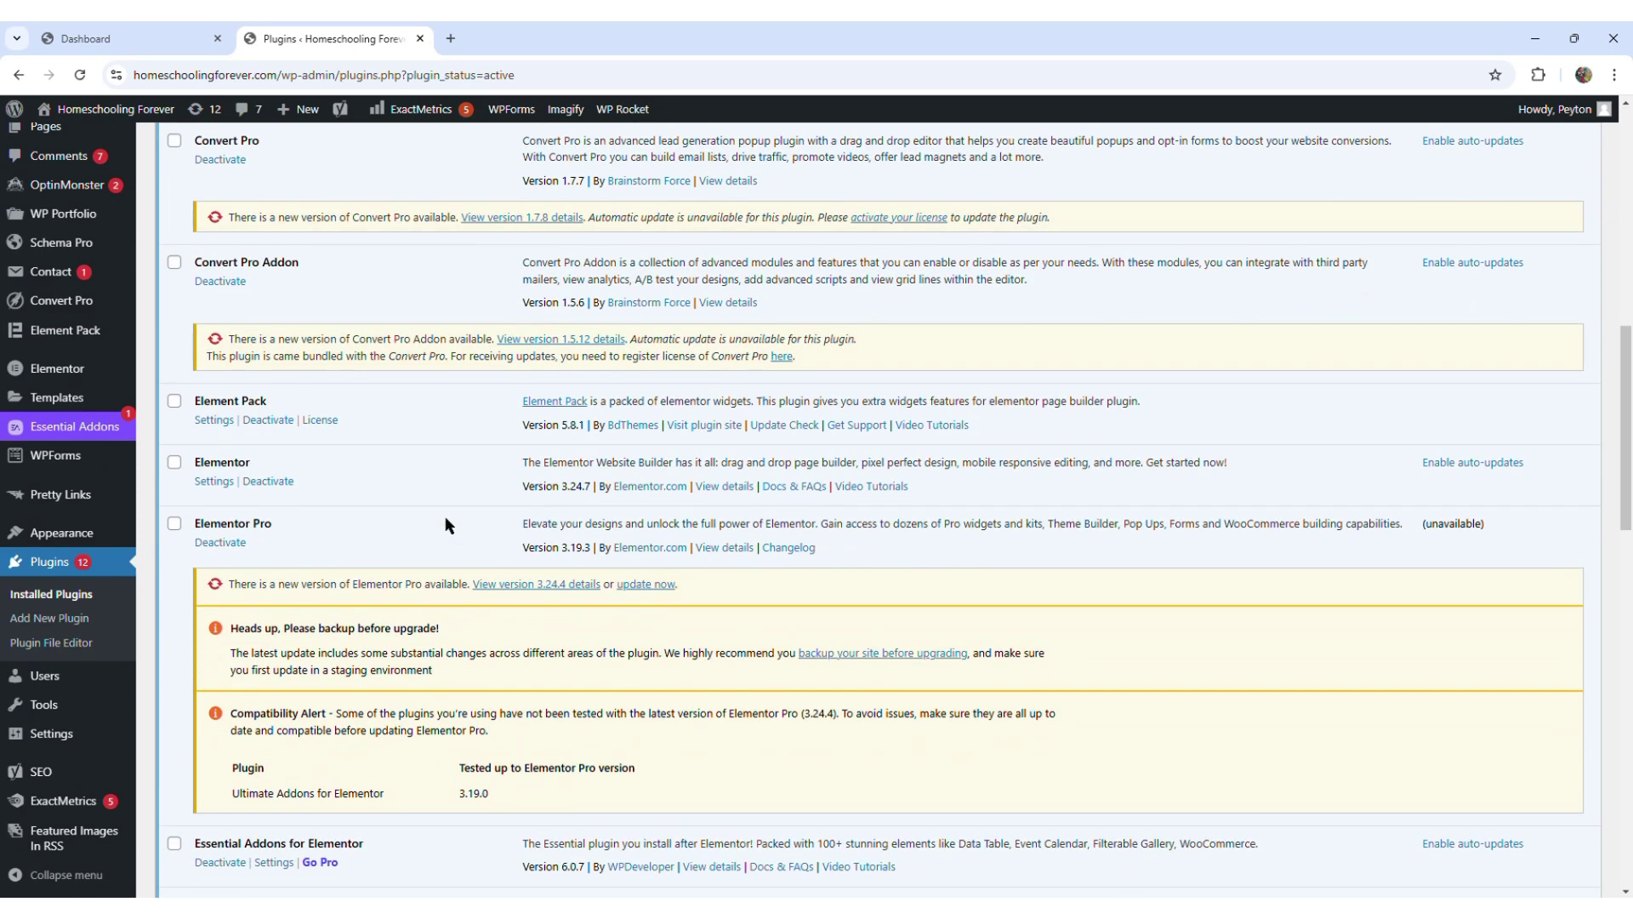
scroll(449, 524, down, 3)
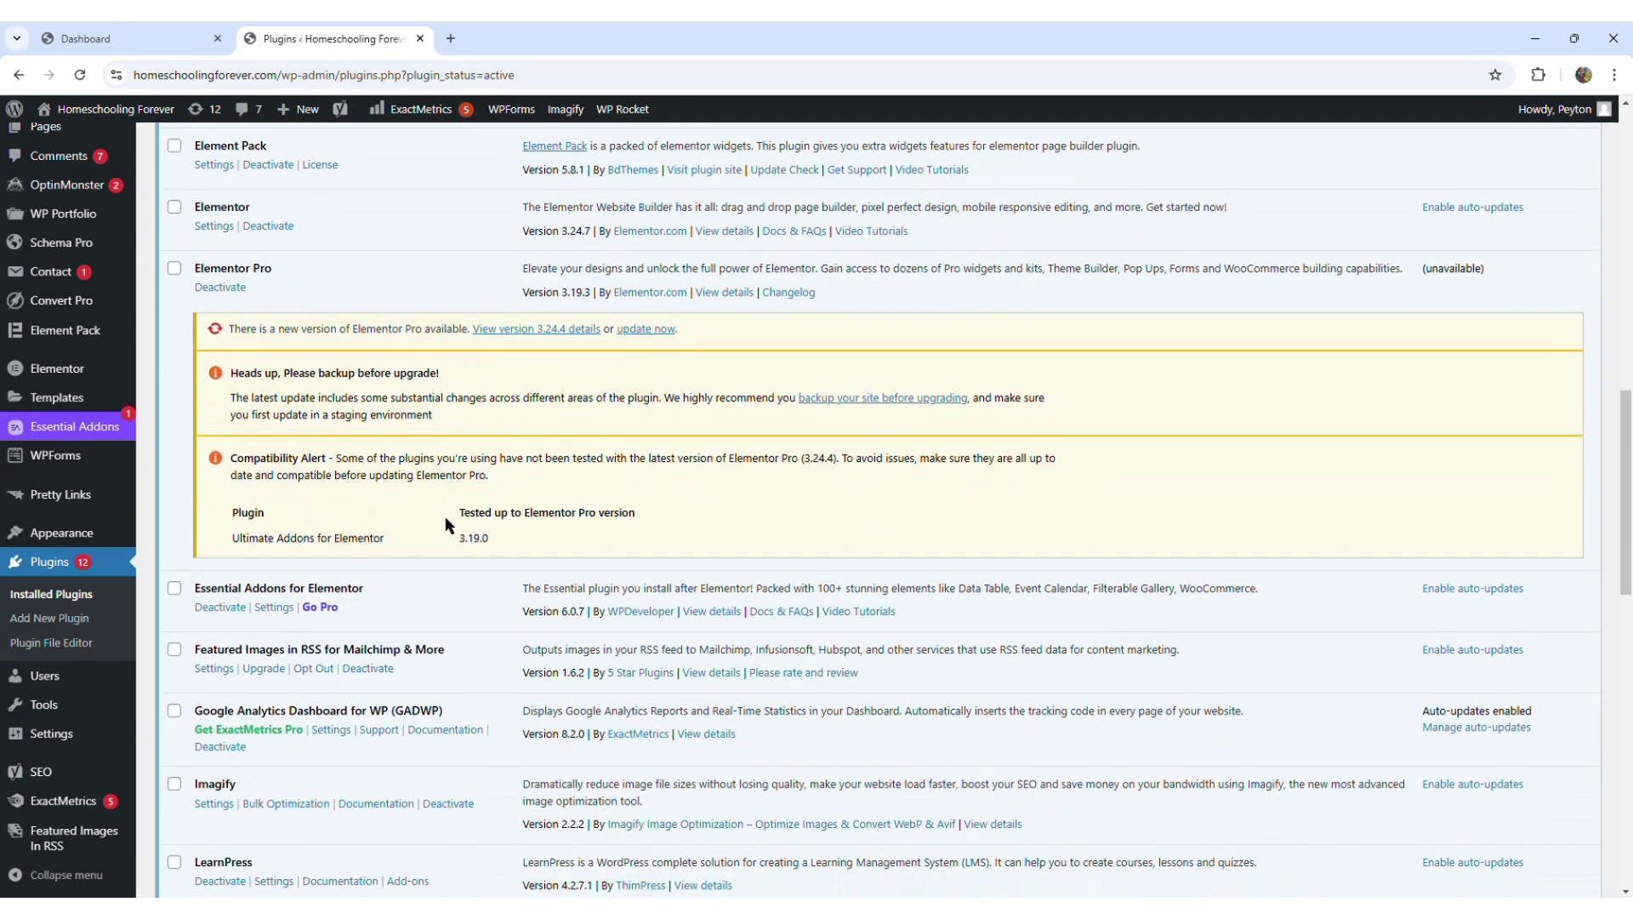
scroll(449, 525, down, 4)
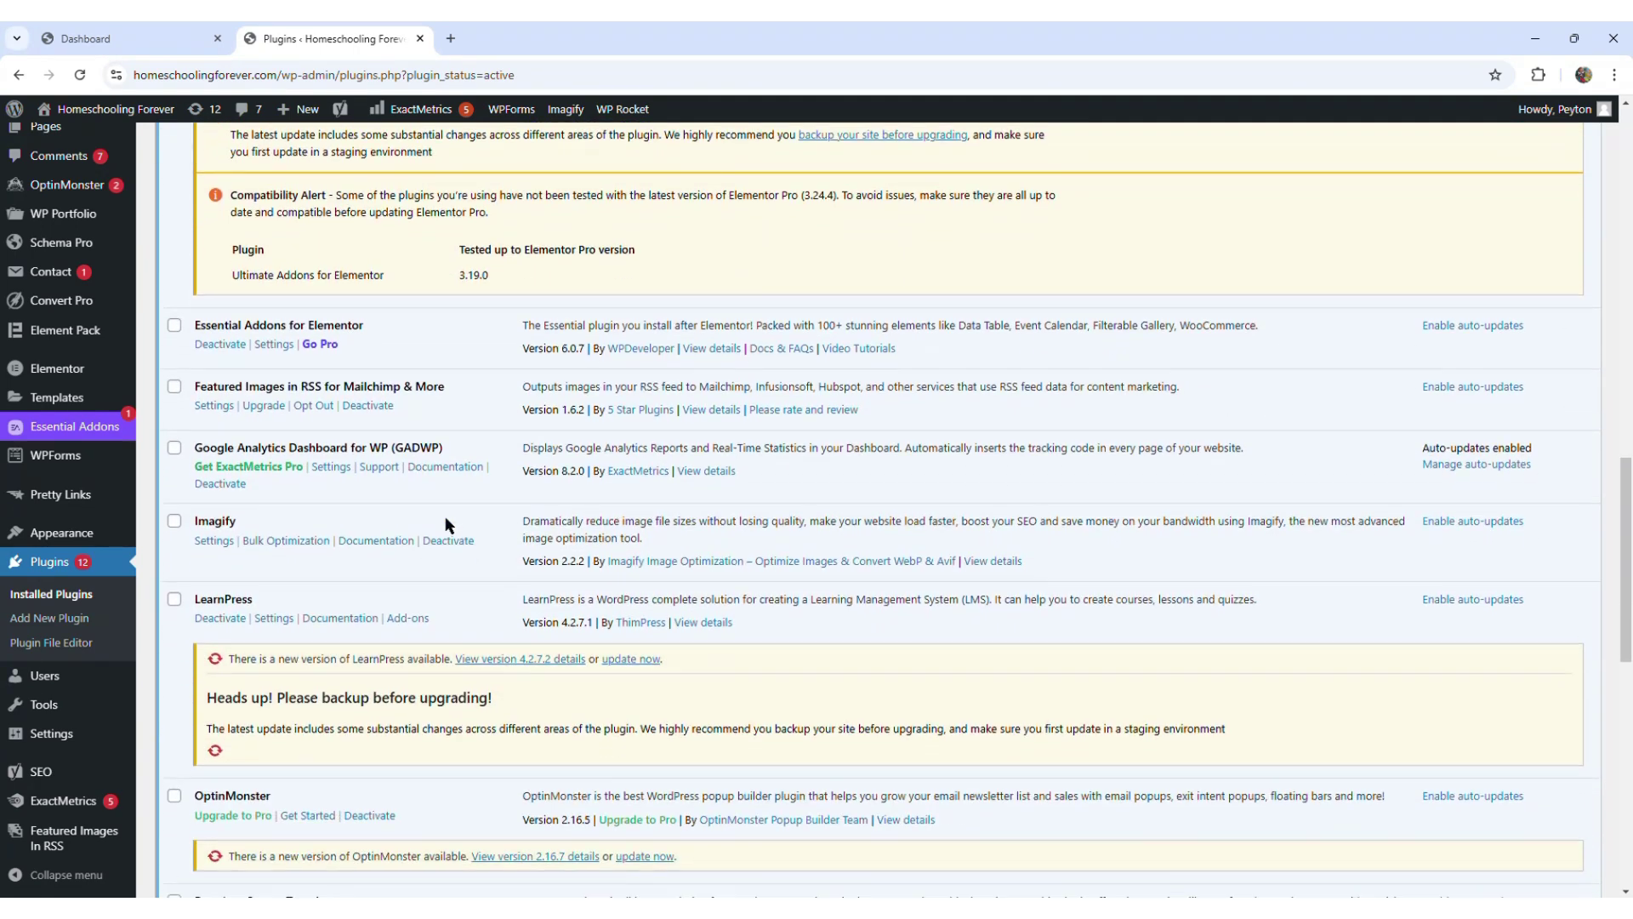
scroll(446, 522, down, 4)
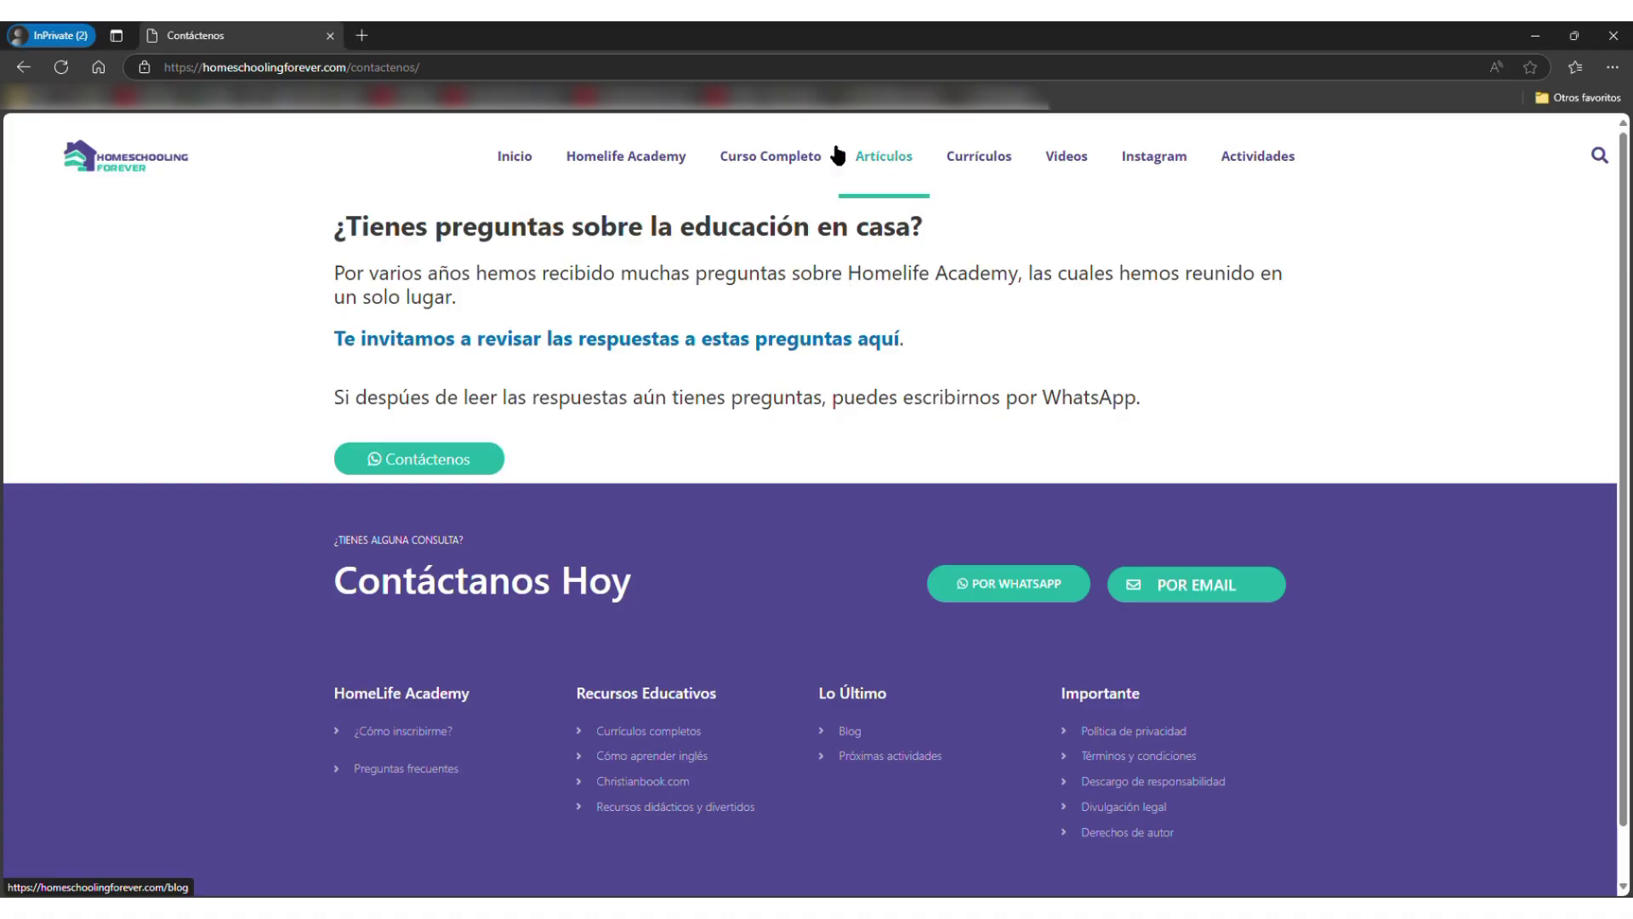
Open the Homelife Academy credits article from Artículos and scroll to its footer
click(866, 164)
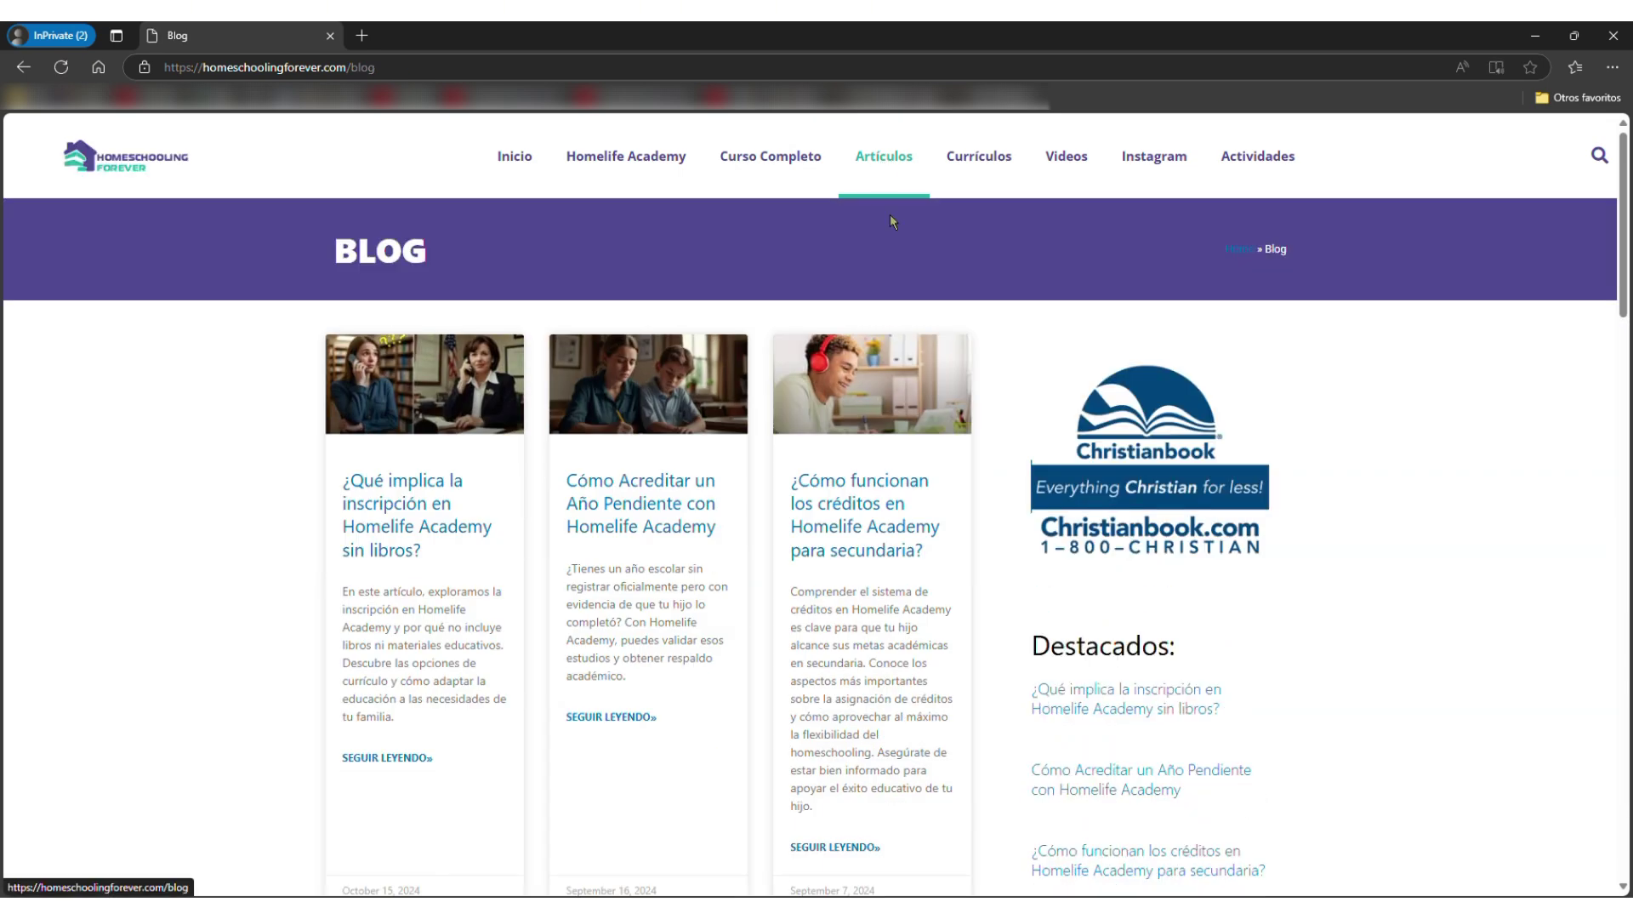
scroll(881, 510, down, 3)
click(885, 330)
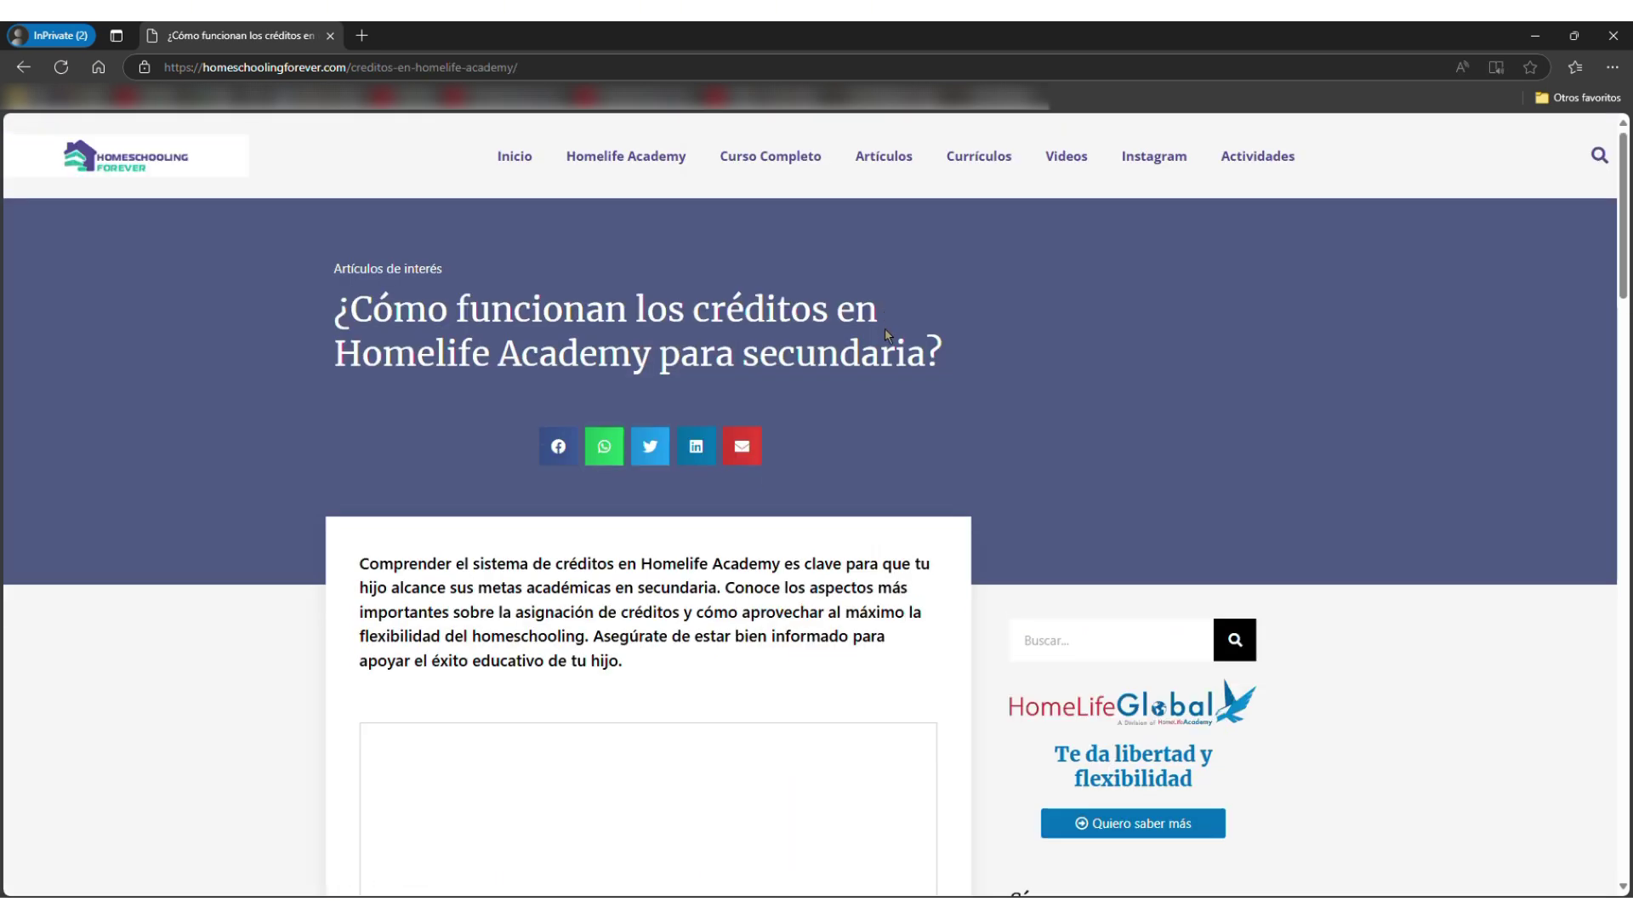
scroll(915, 413, down, 10)
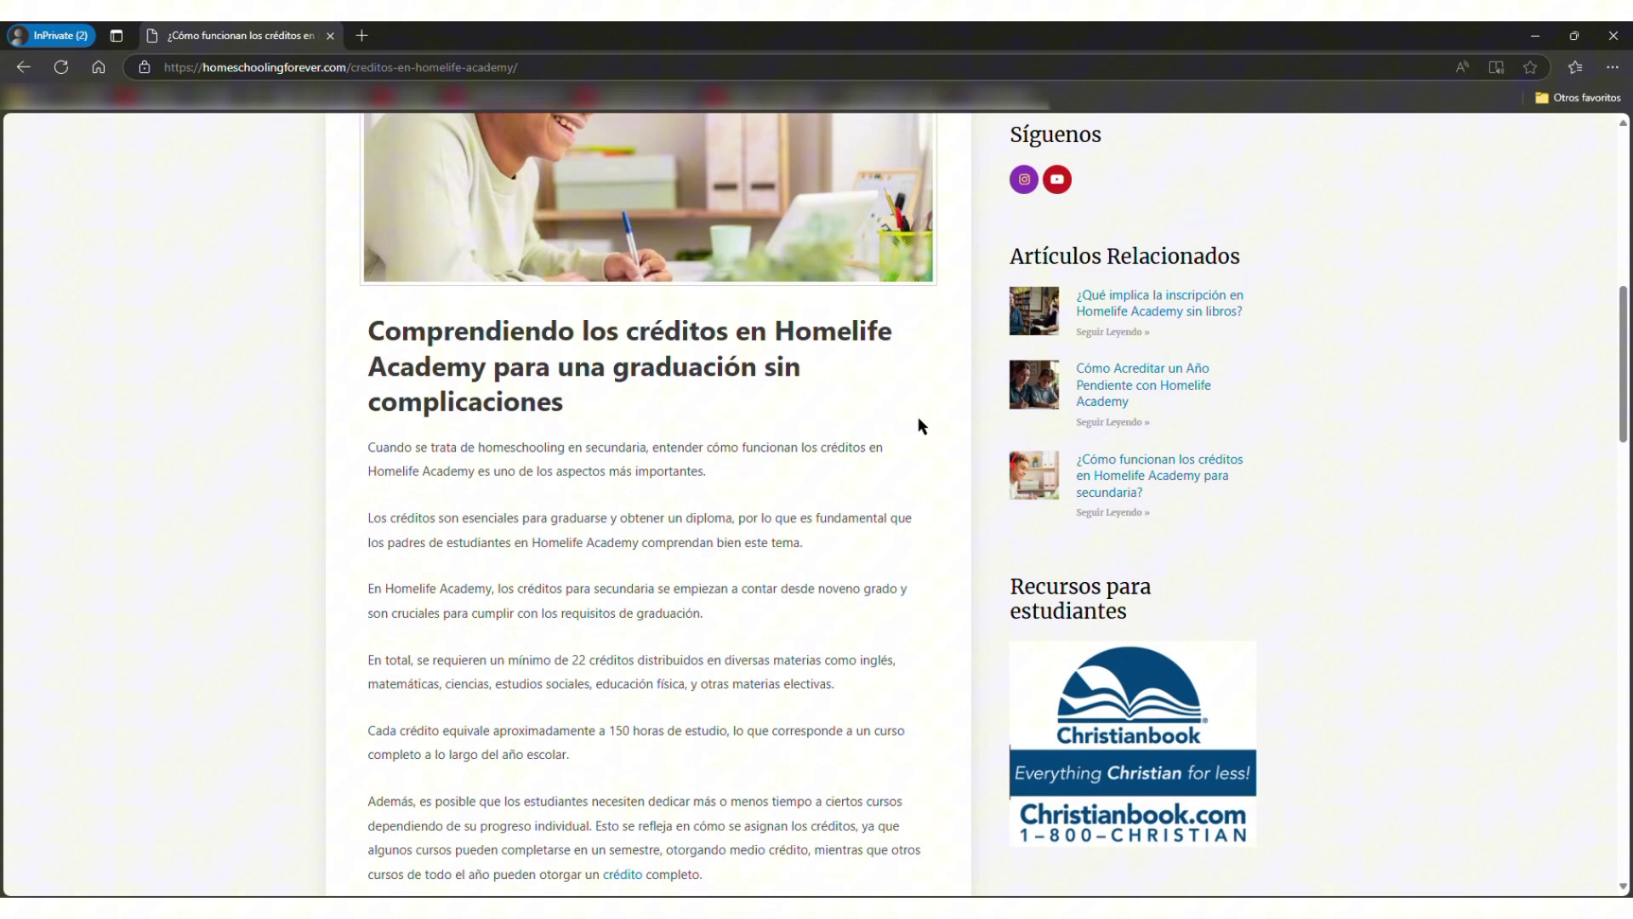
scroll(919, 426, down, 15)
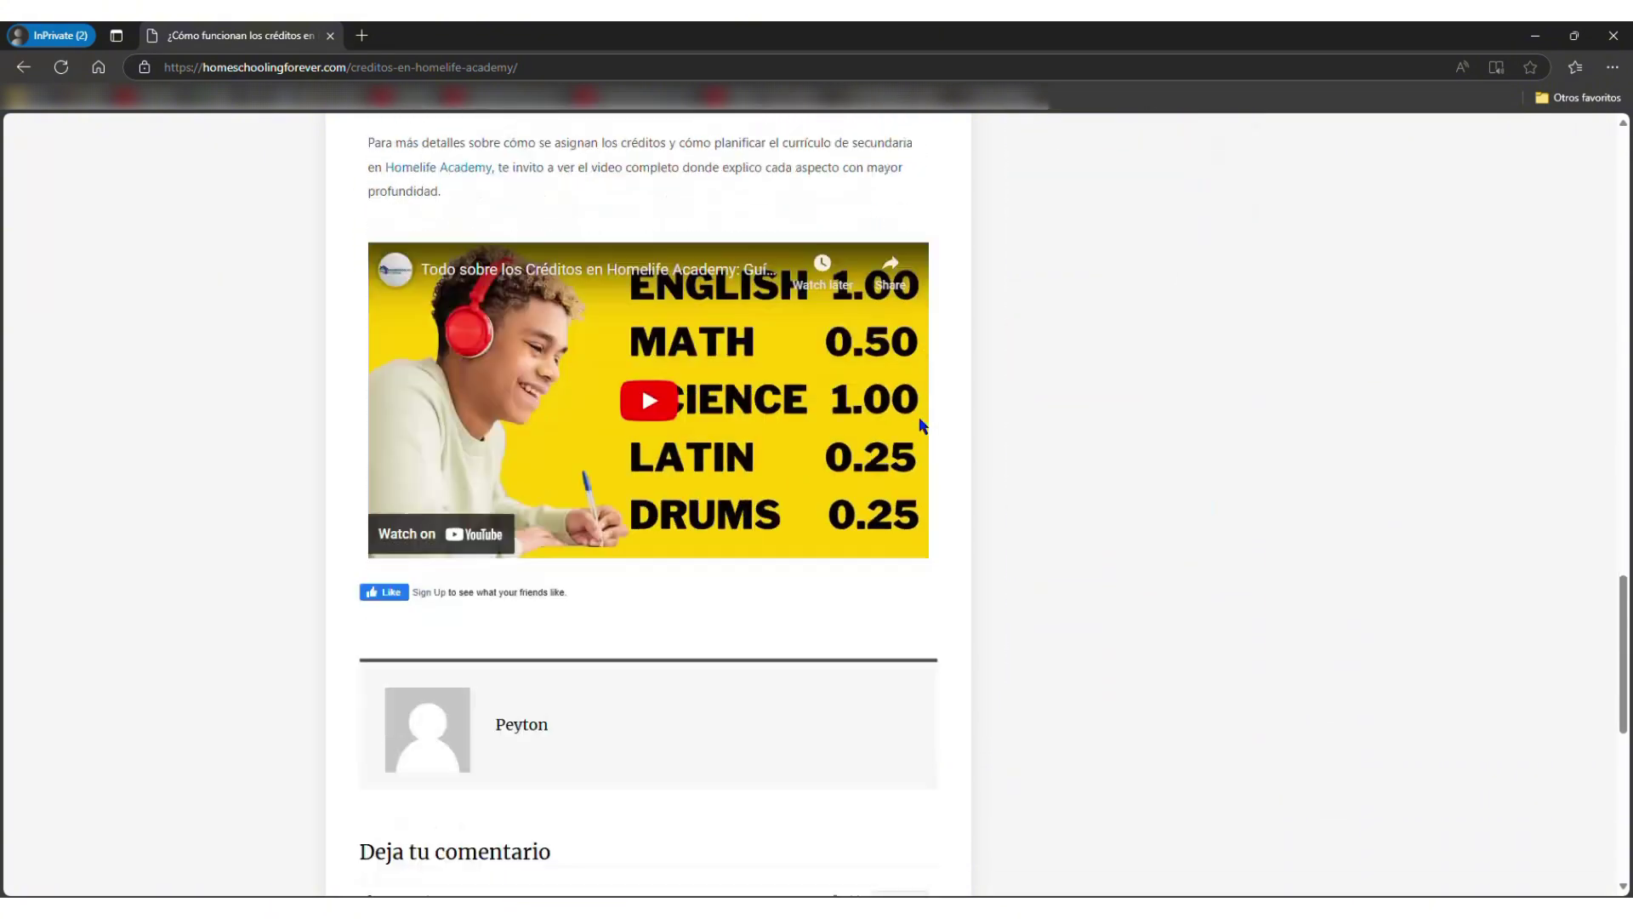
scroll(922, 426, down, 1)
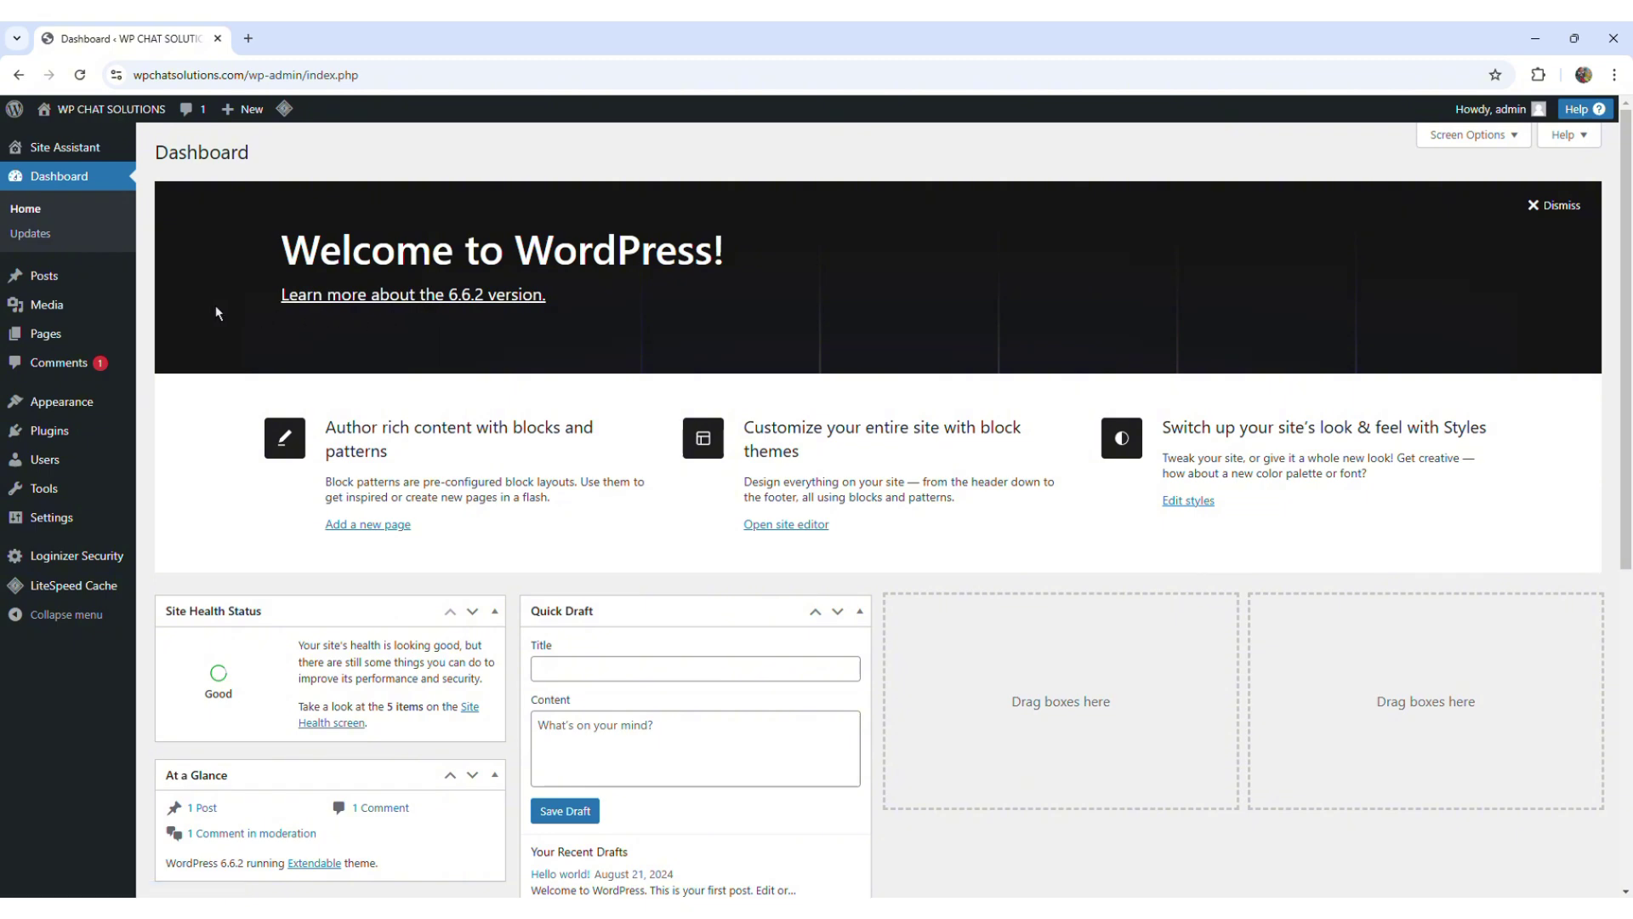
Go to Posts > All Posts to edit 'How to add Whatsapp button on a Wordpress website without plugins'
mouse_move(49, 284)
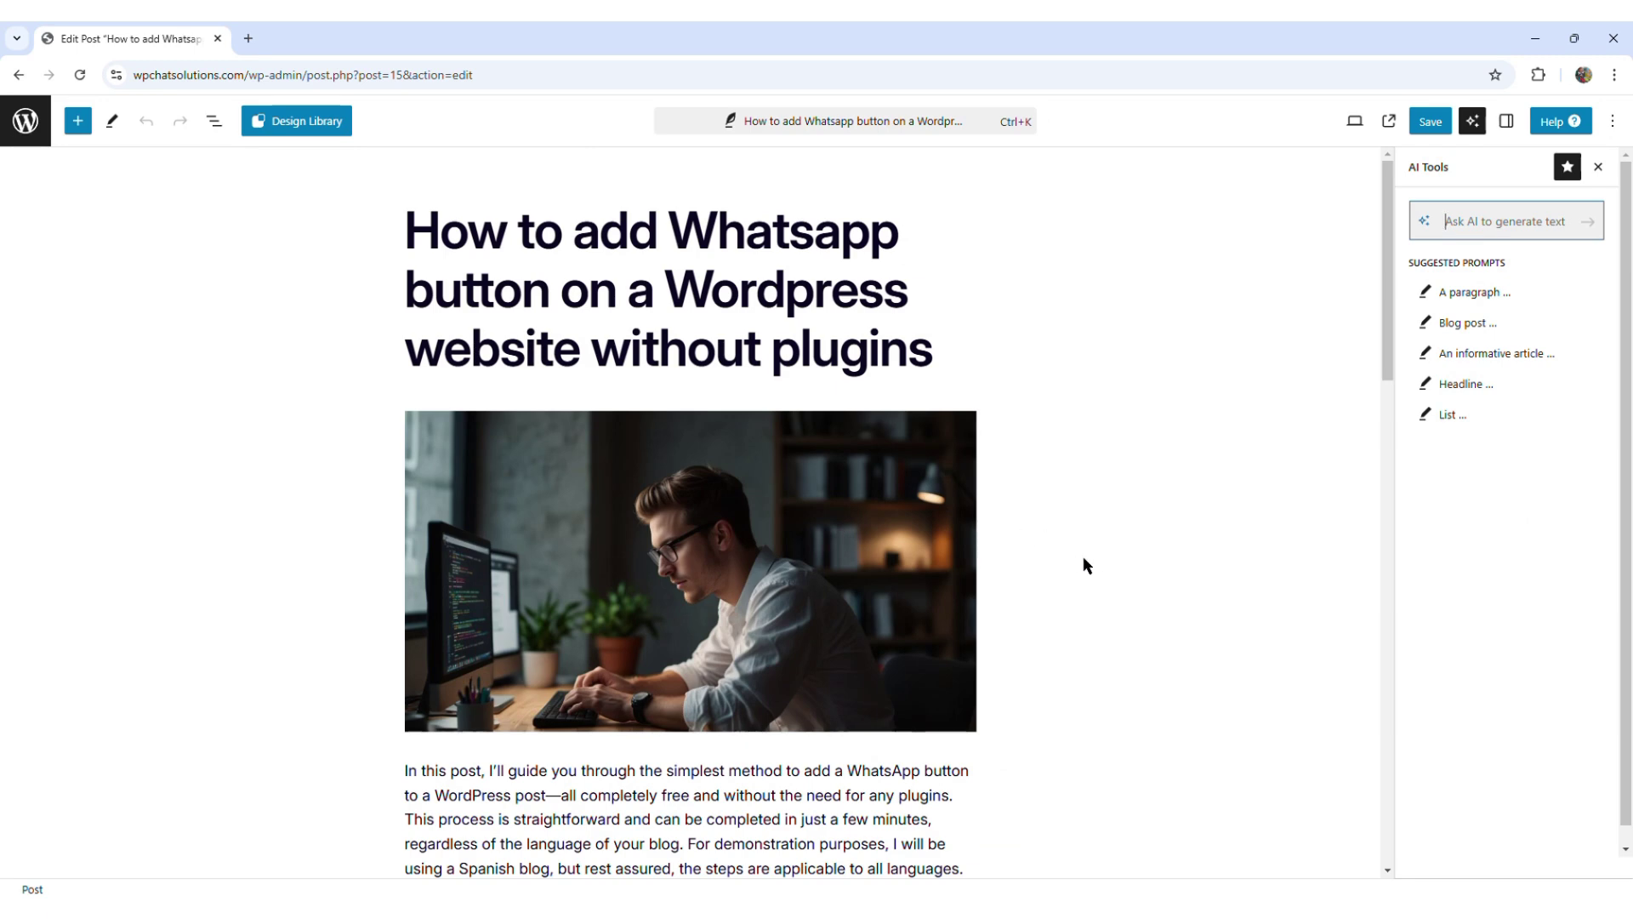
scroll(1081, 564, down, 5)
scroll(1098, 565, down, 8)
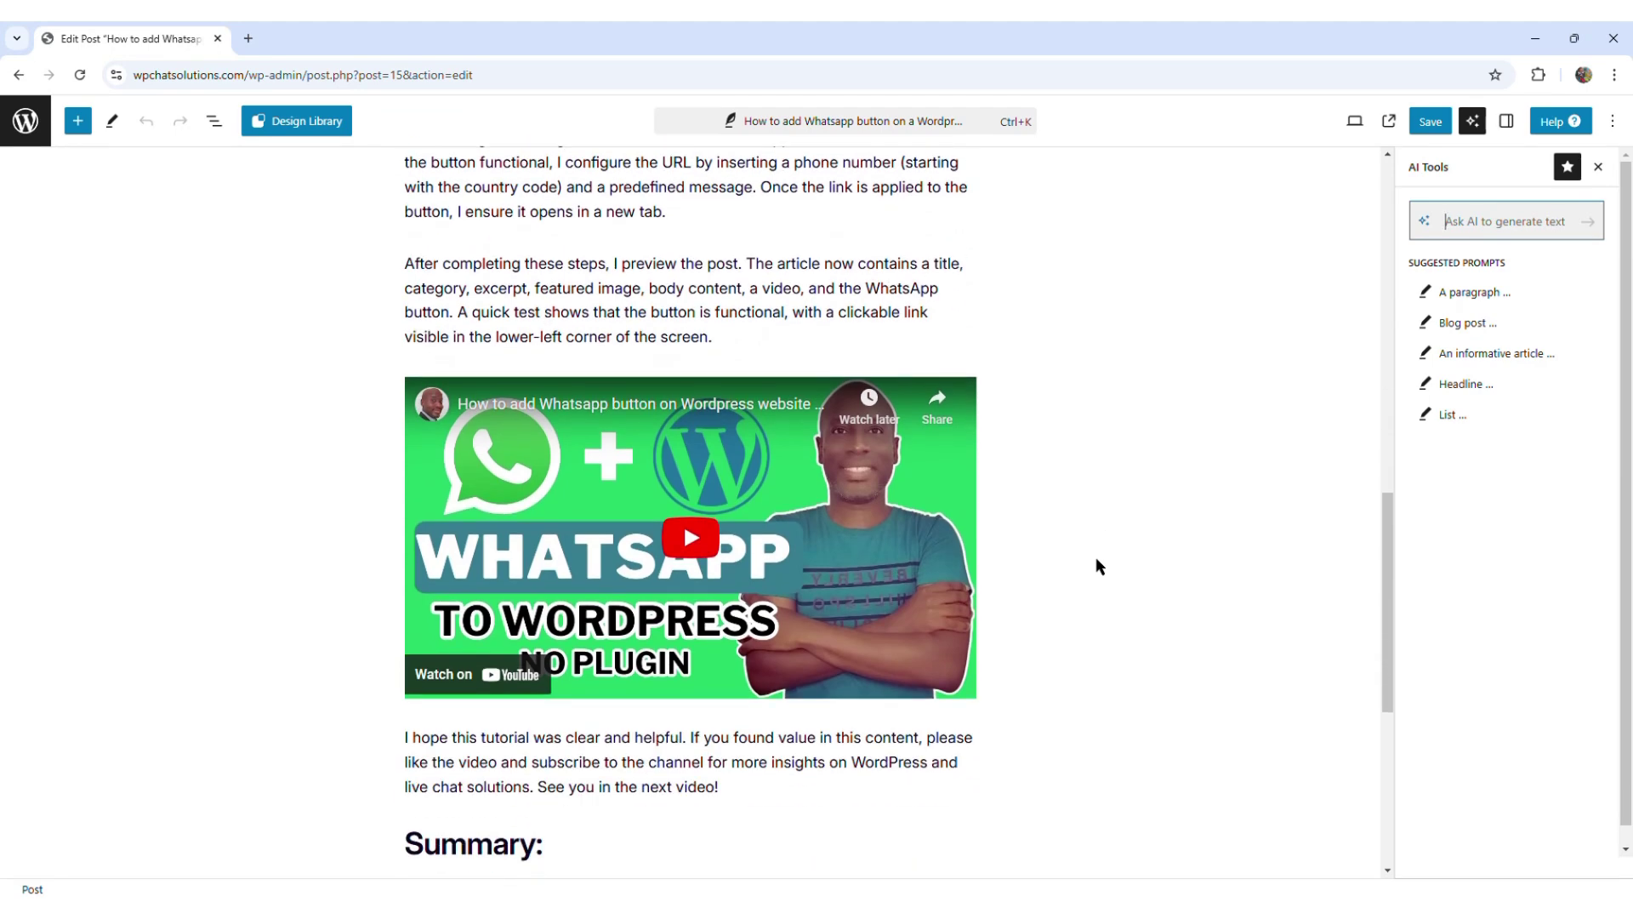
scroll(1096, 560, down, 3)
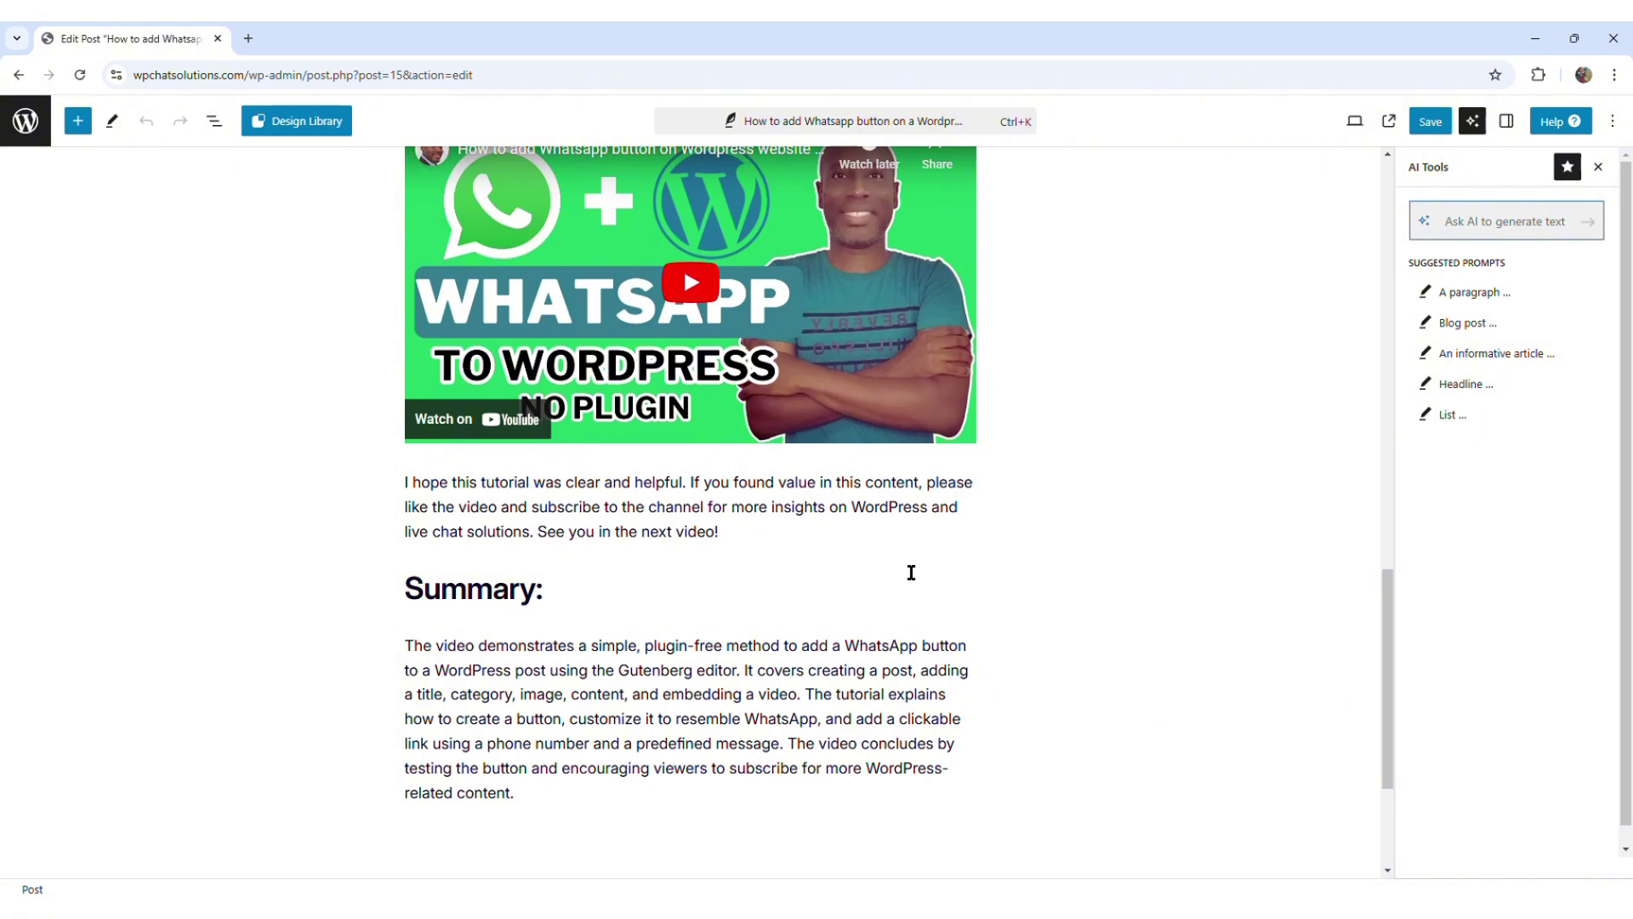
mouse_move(752, 553)
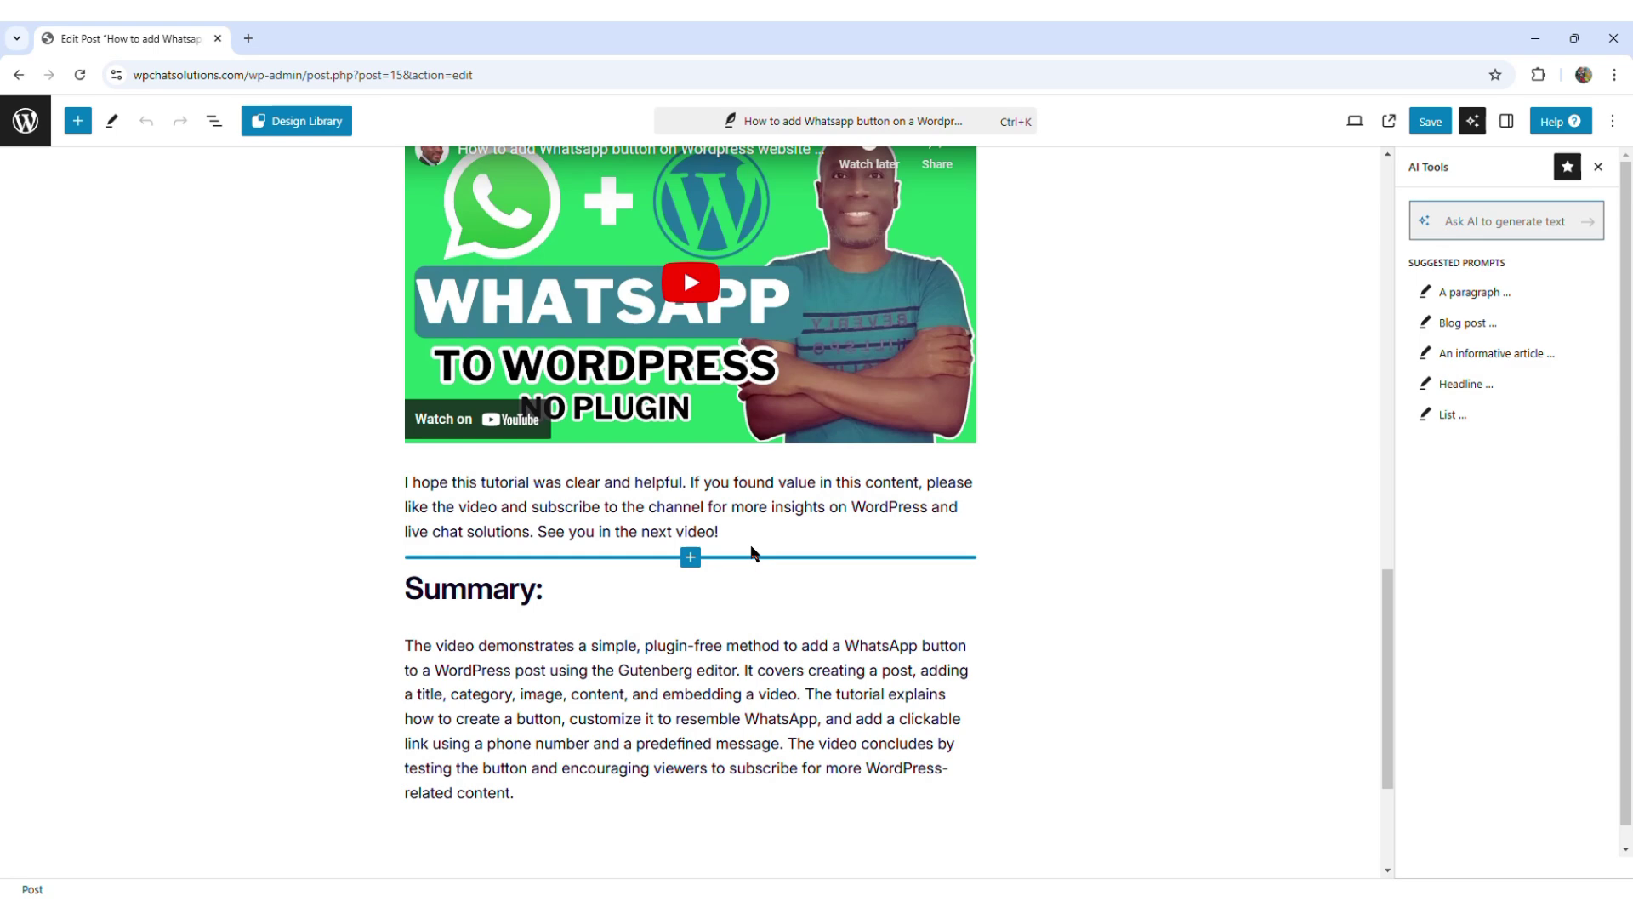
Insert a paragraph above Summary containing the pasted WhatsApp invitation sentence, then save the post
click(690, 557)
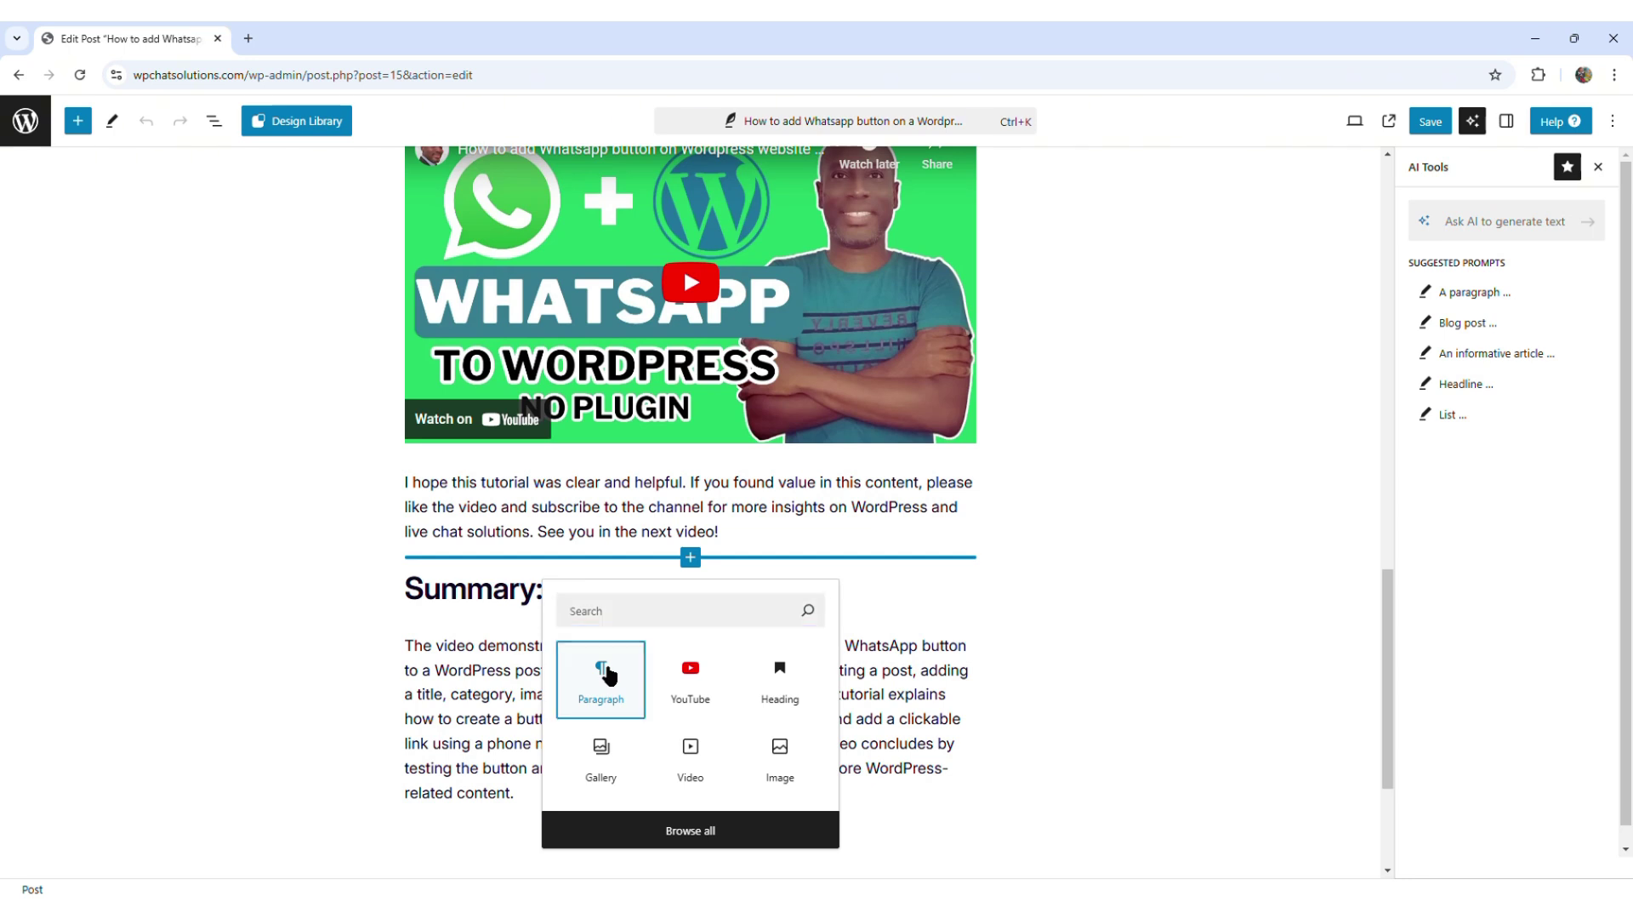
click(605, 674)
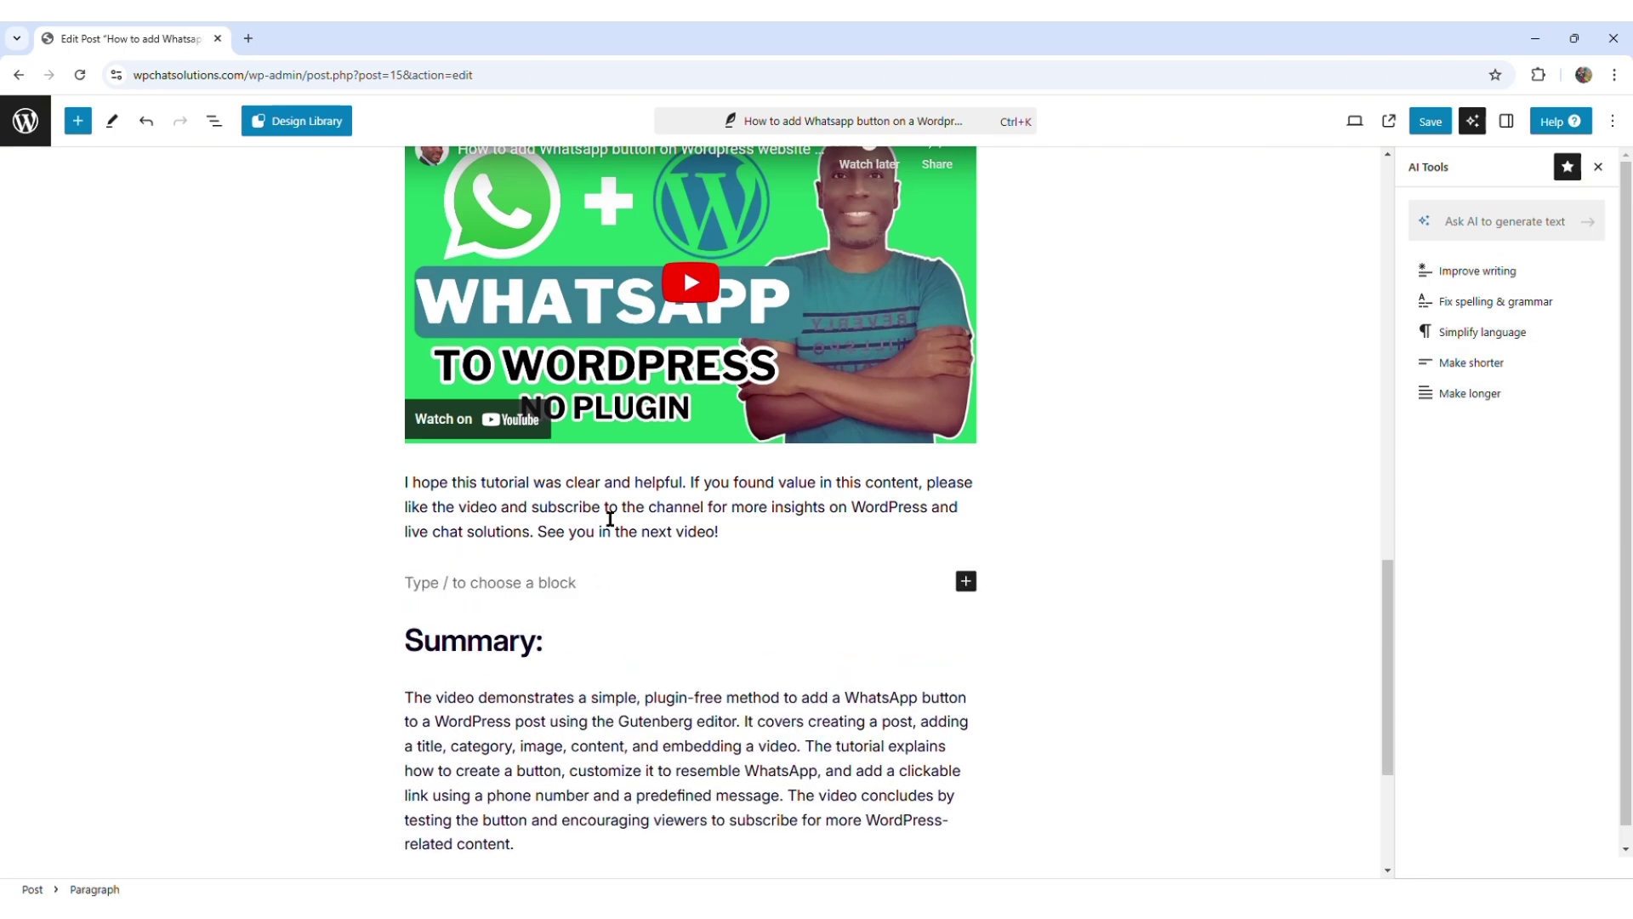
text(I'd be happy to respond to you via chat as well. To message me directly on WhatsApp, click this link.)
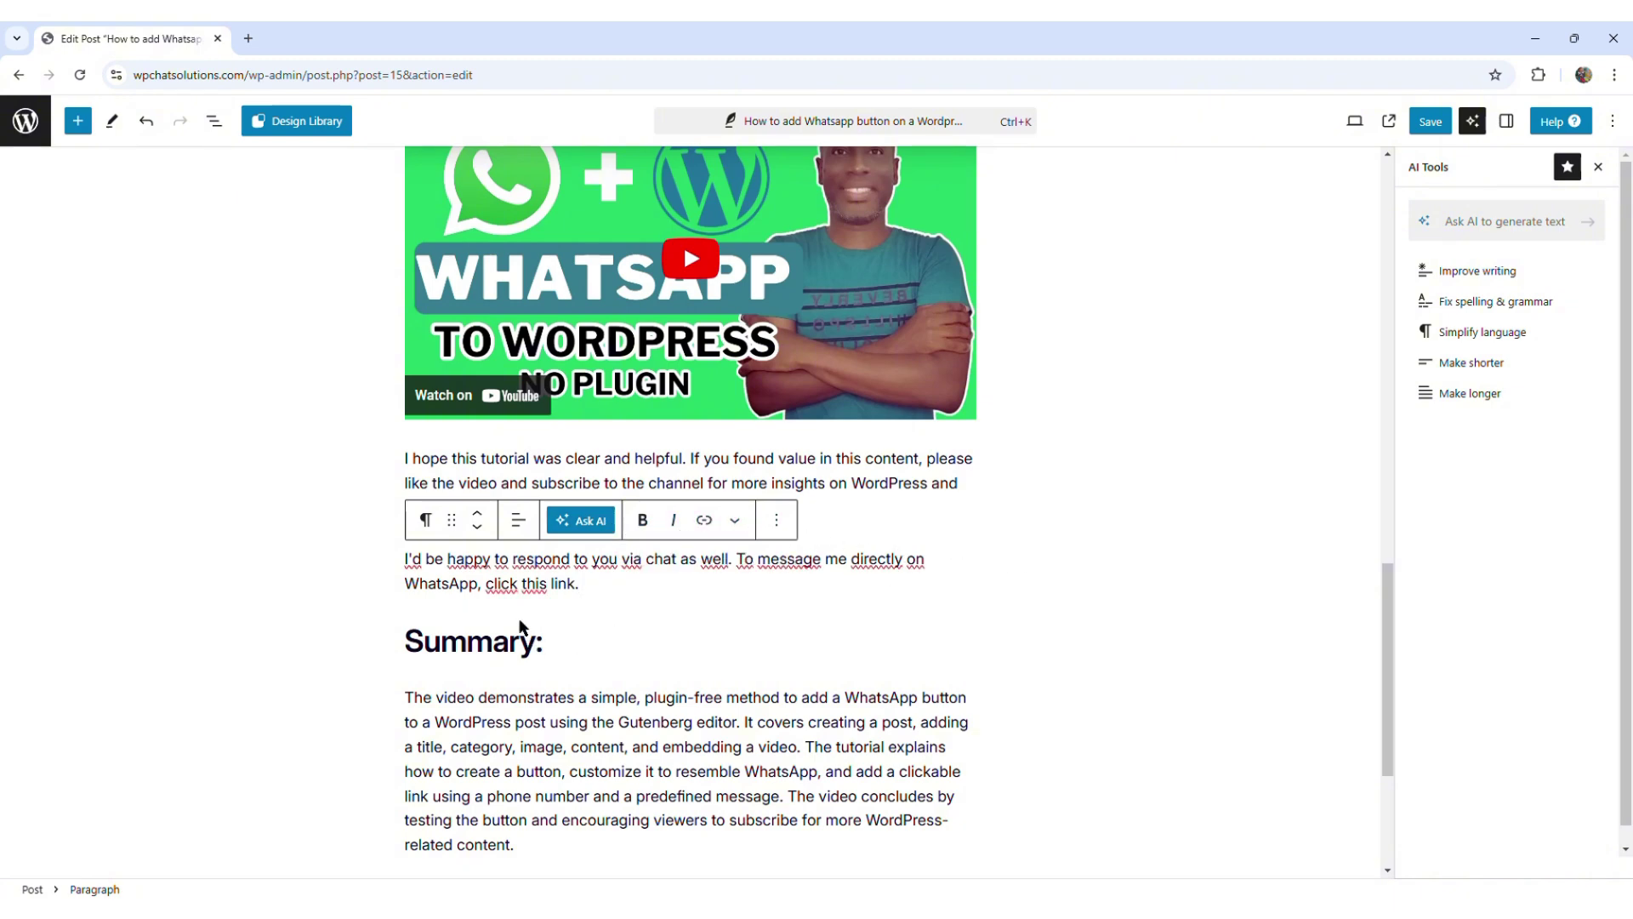
click(1430, 121)
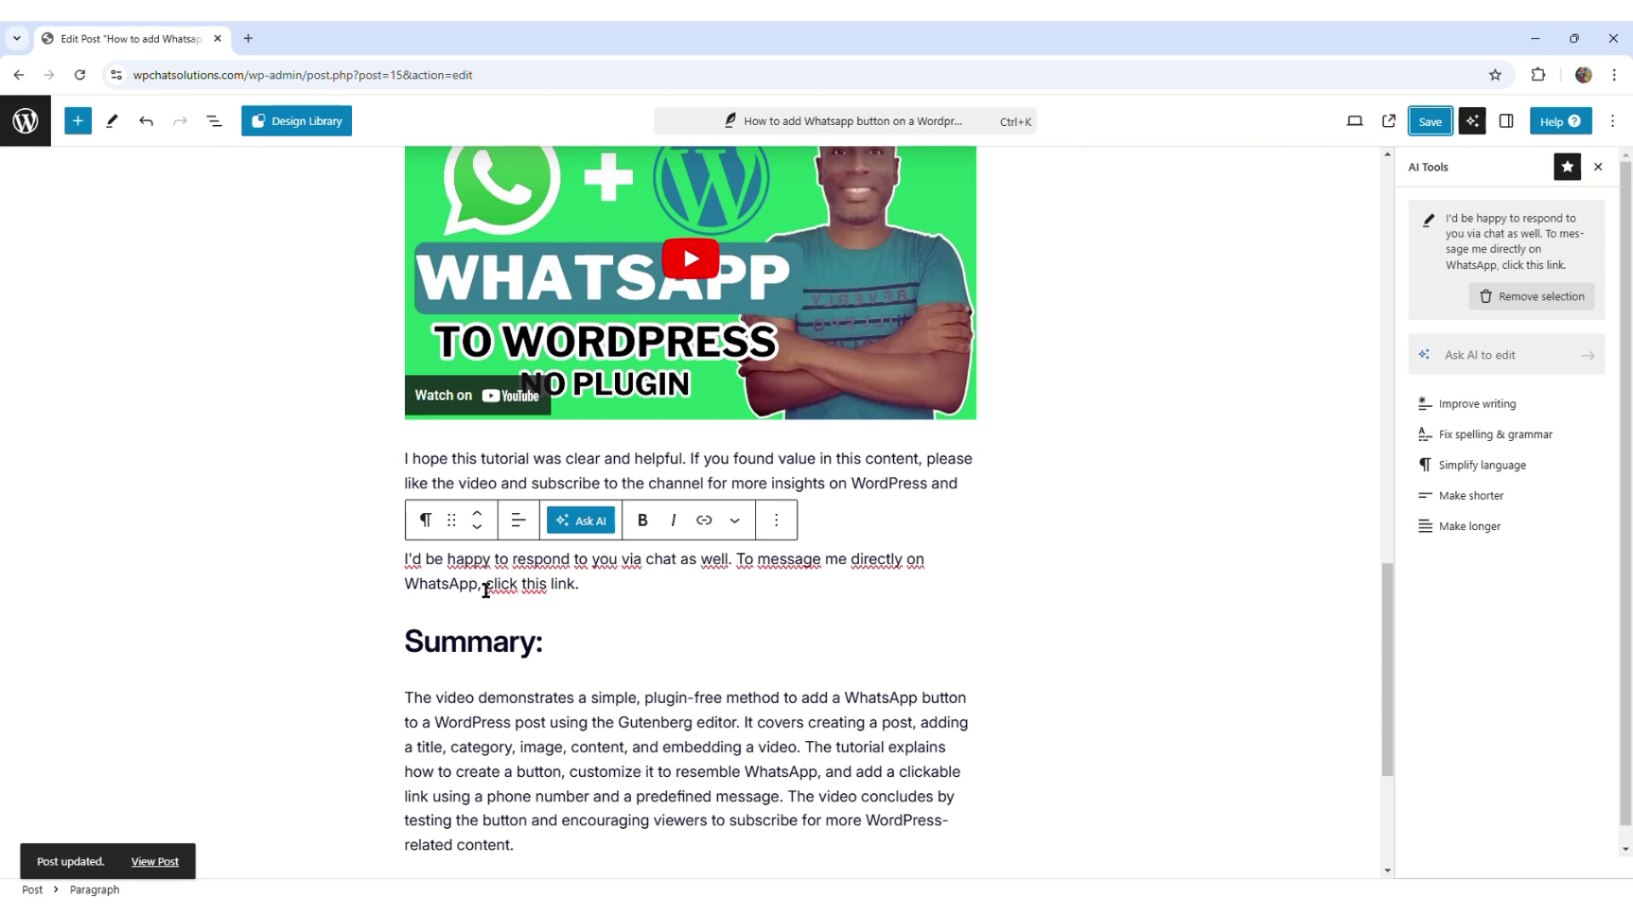
Make the words 'click this link' bold
drag(486, 590, 565, 587)
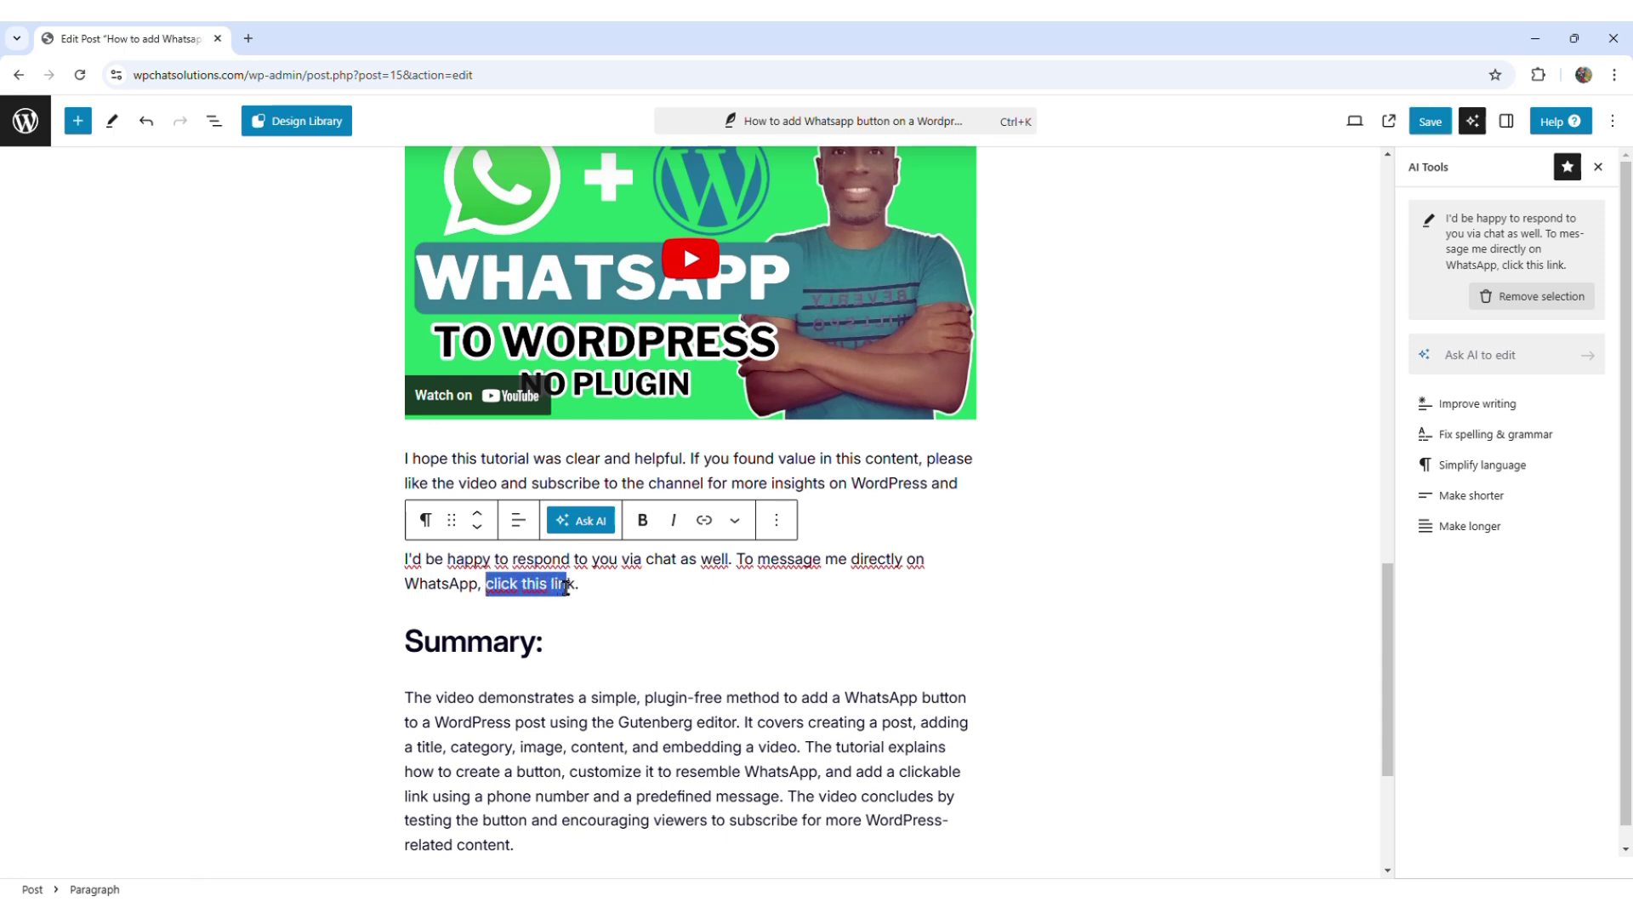
click(644, 522)
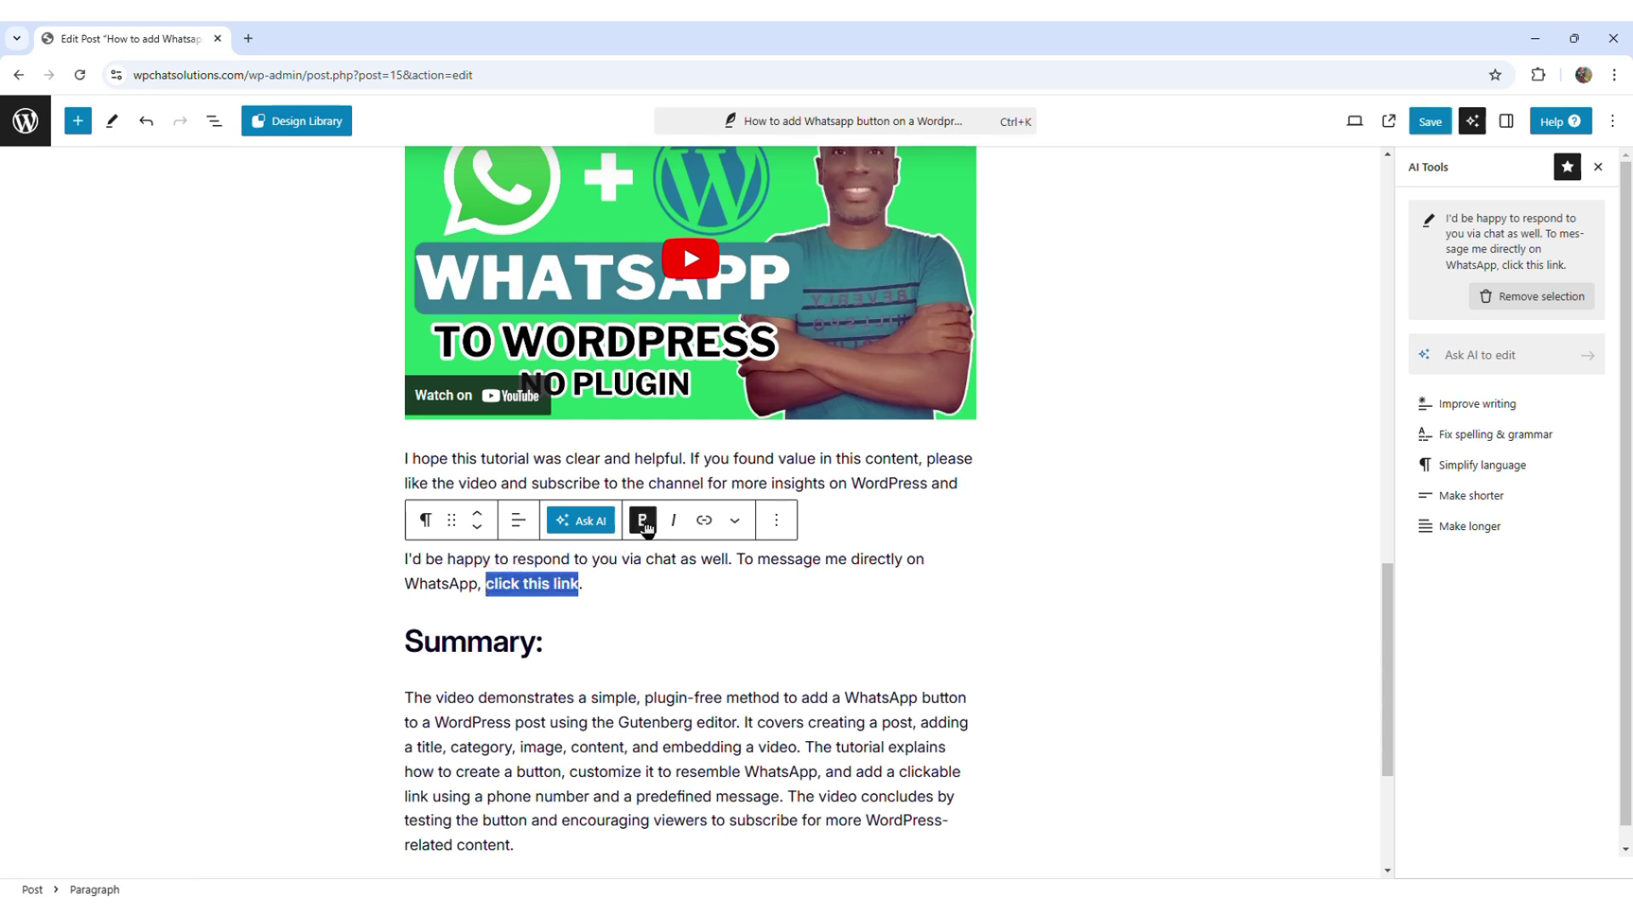
click(670, 613)
click(1013, 575)
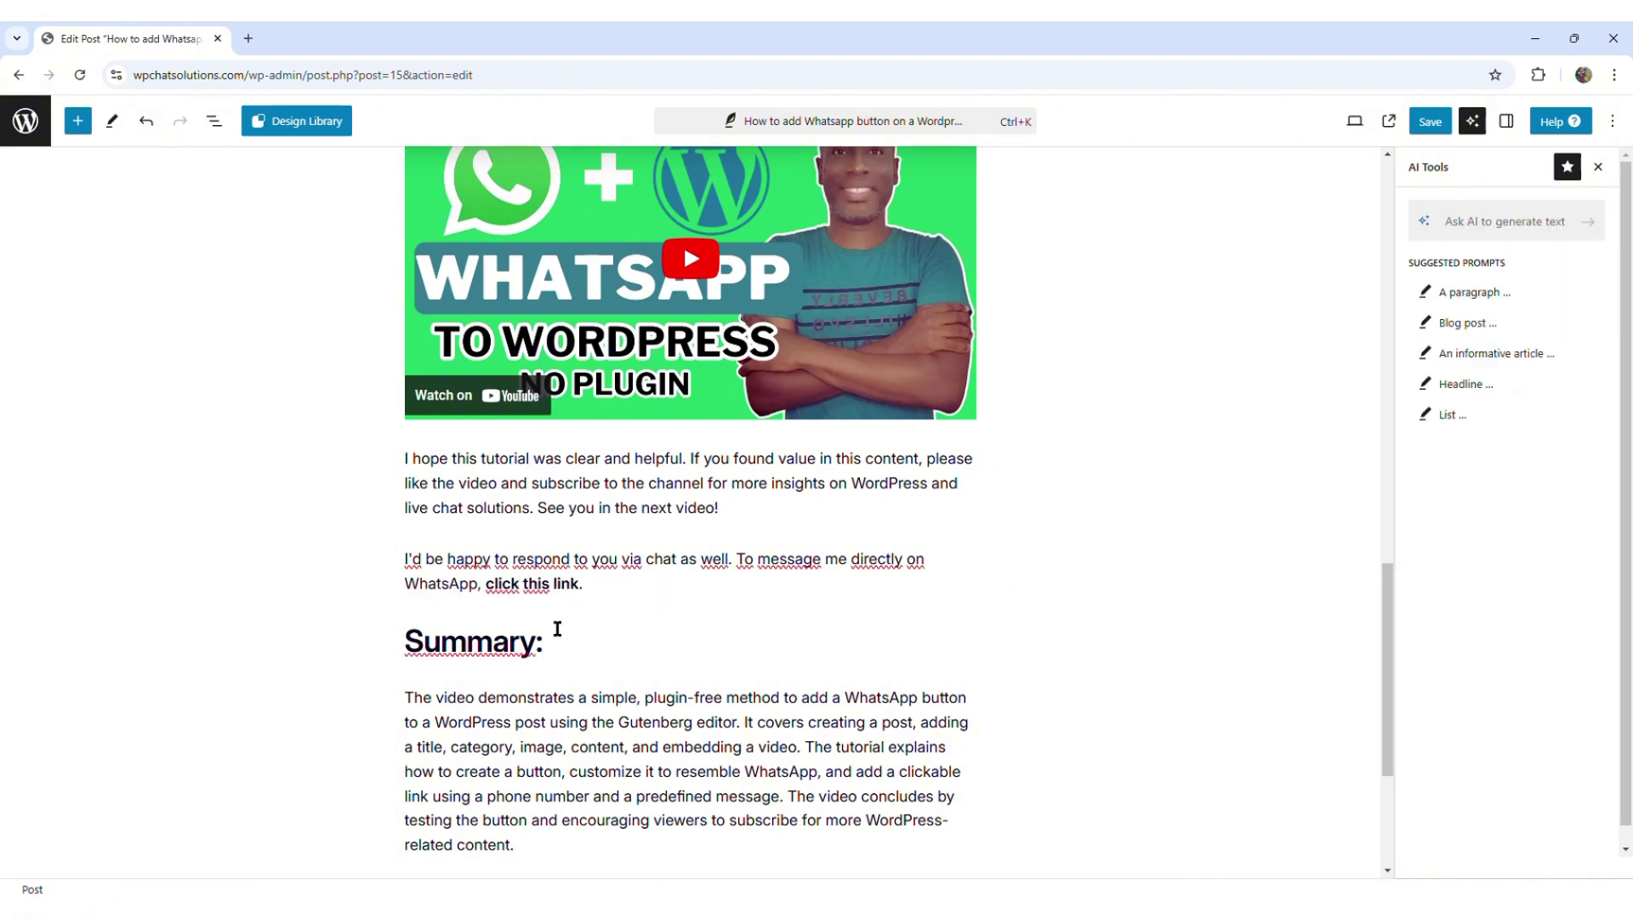
Reselect the bold 'click this link' and start adding a link to it
mouse_move(553, 624)
drag(489, 585, 581, 583)
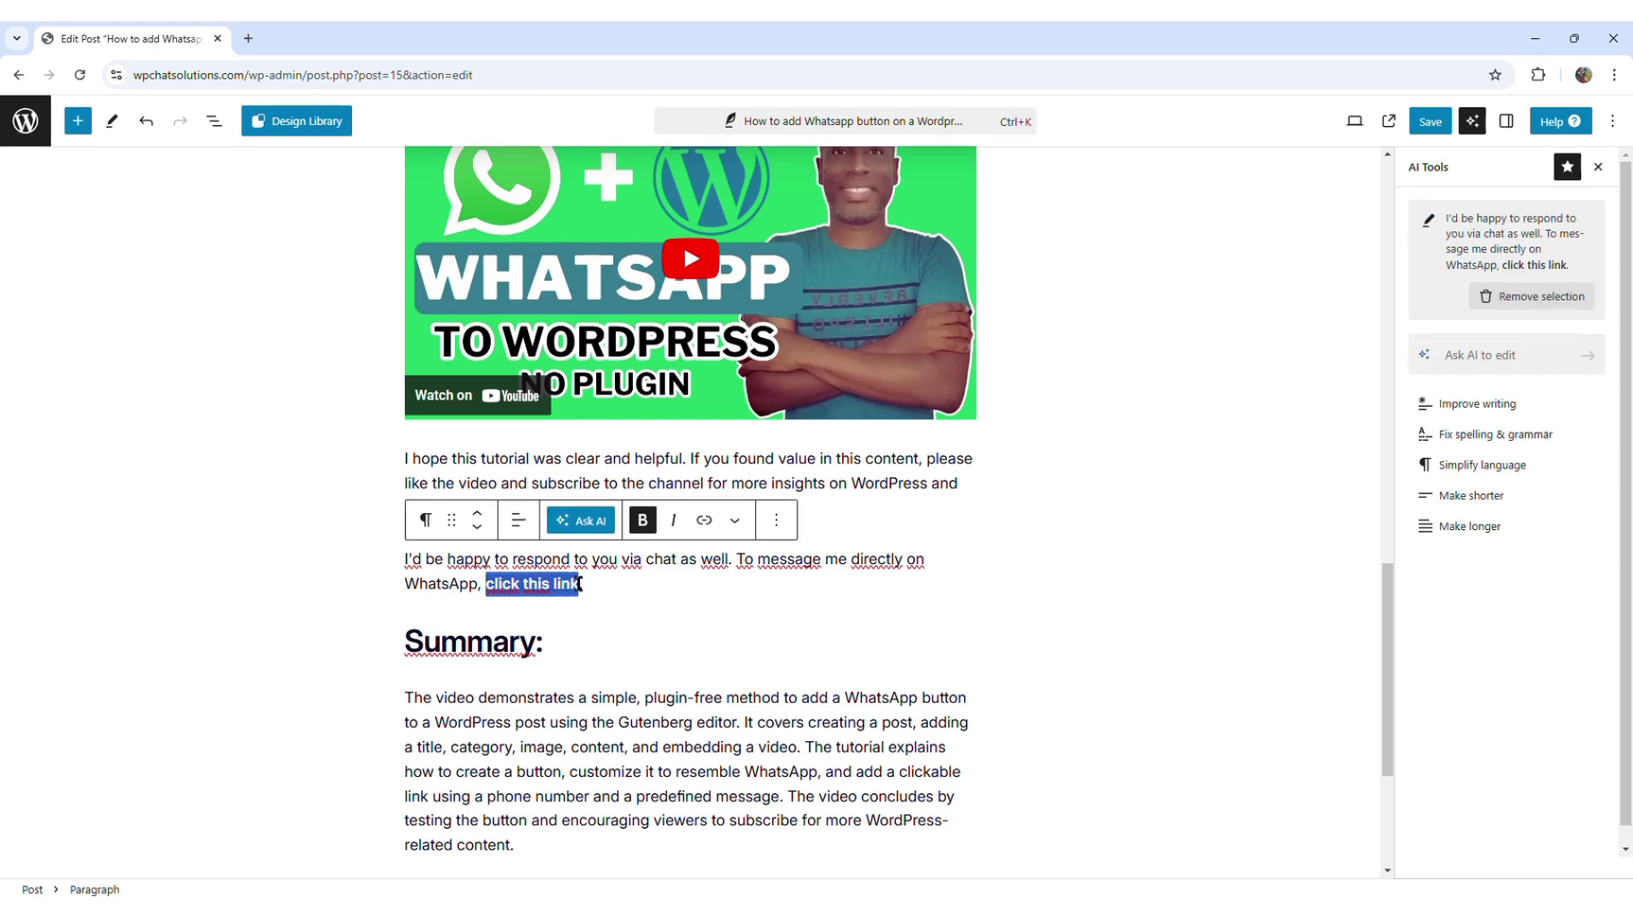
click(705, 522)
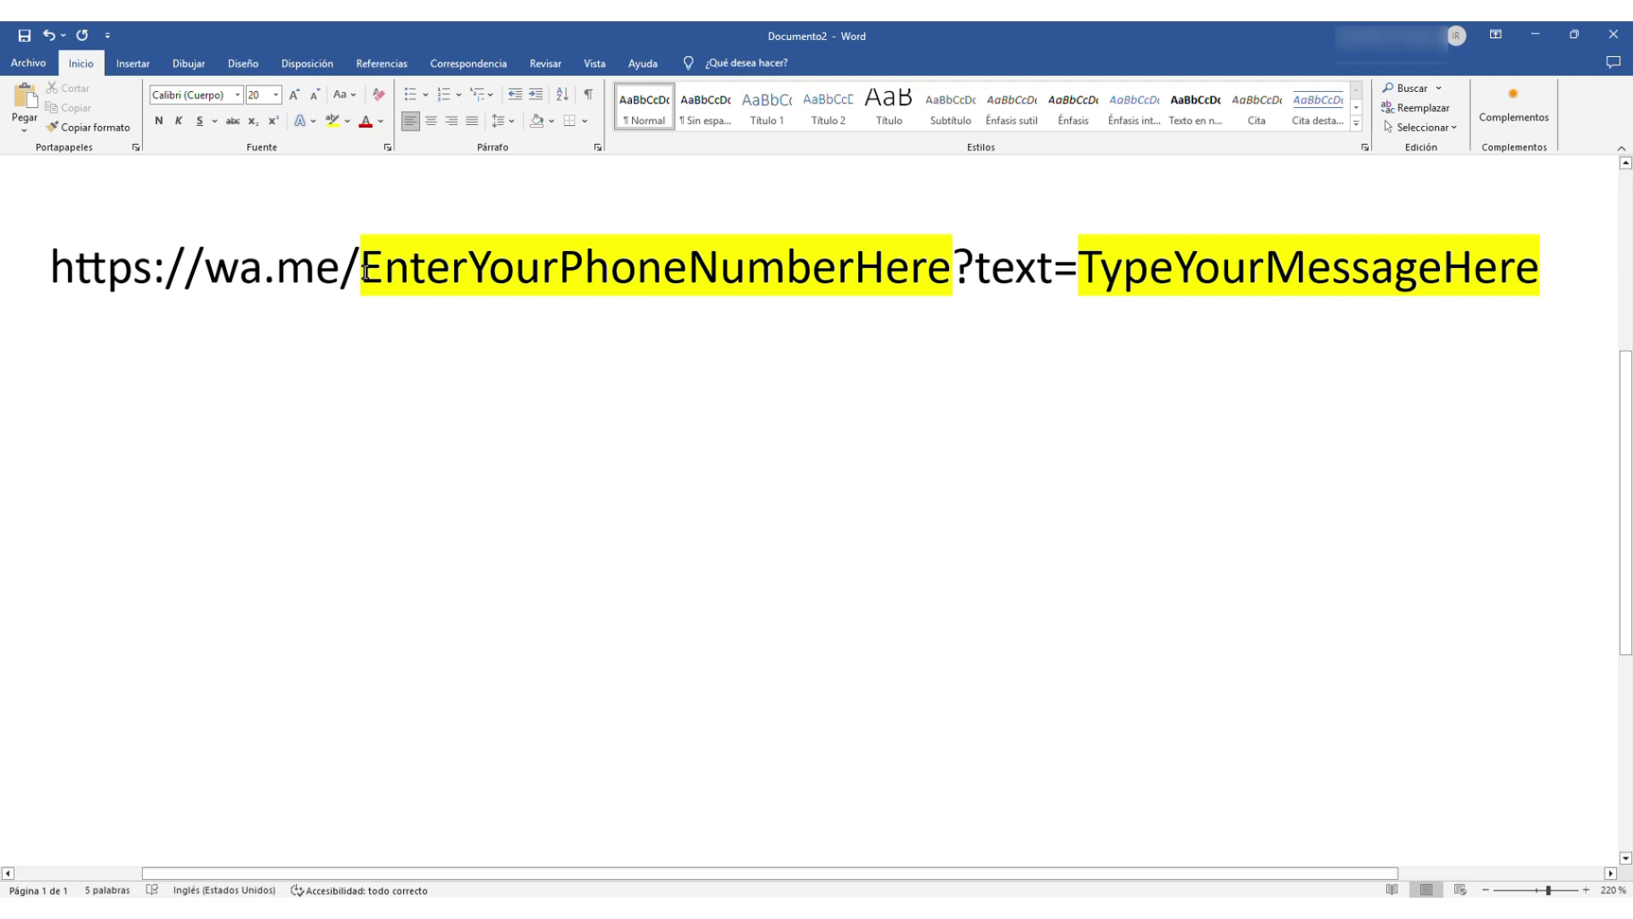
Replace the wa.me template placeholders with the phone number and the message 'I need more info'
drag(364, 270, 950, 257)
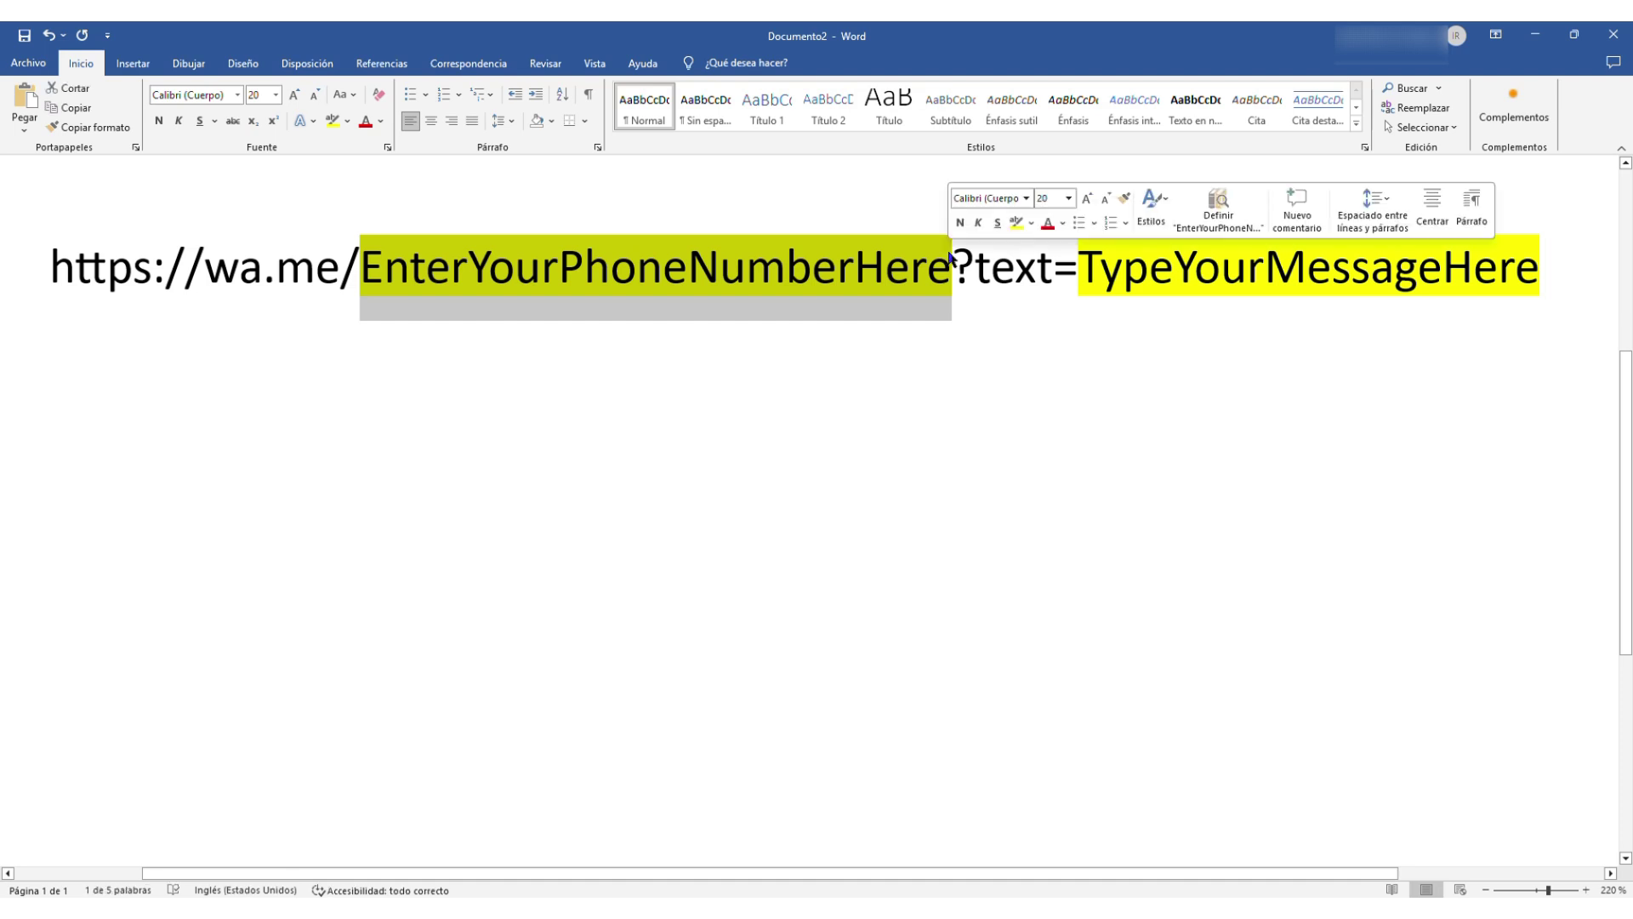
click(1094, 331)
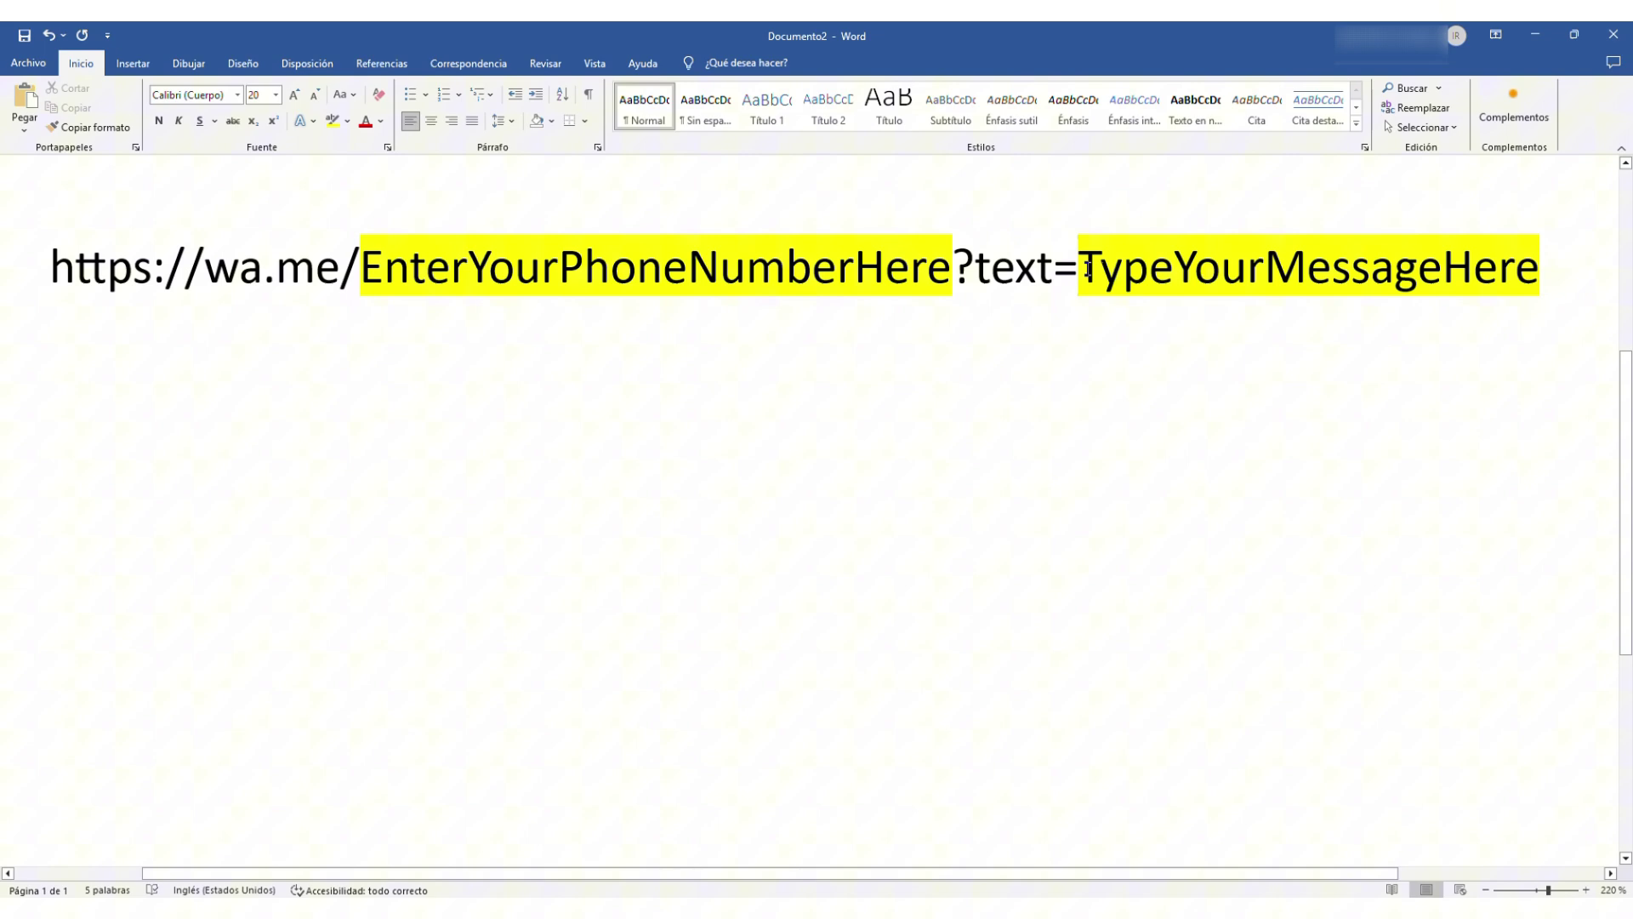
drag(1089, 269, 1296, 365)
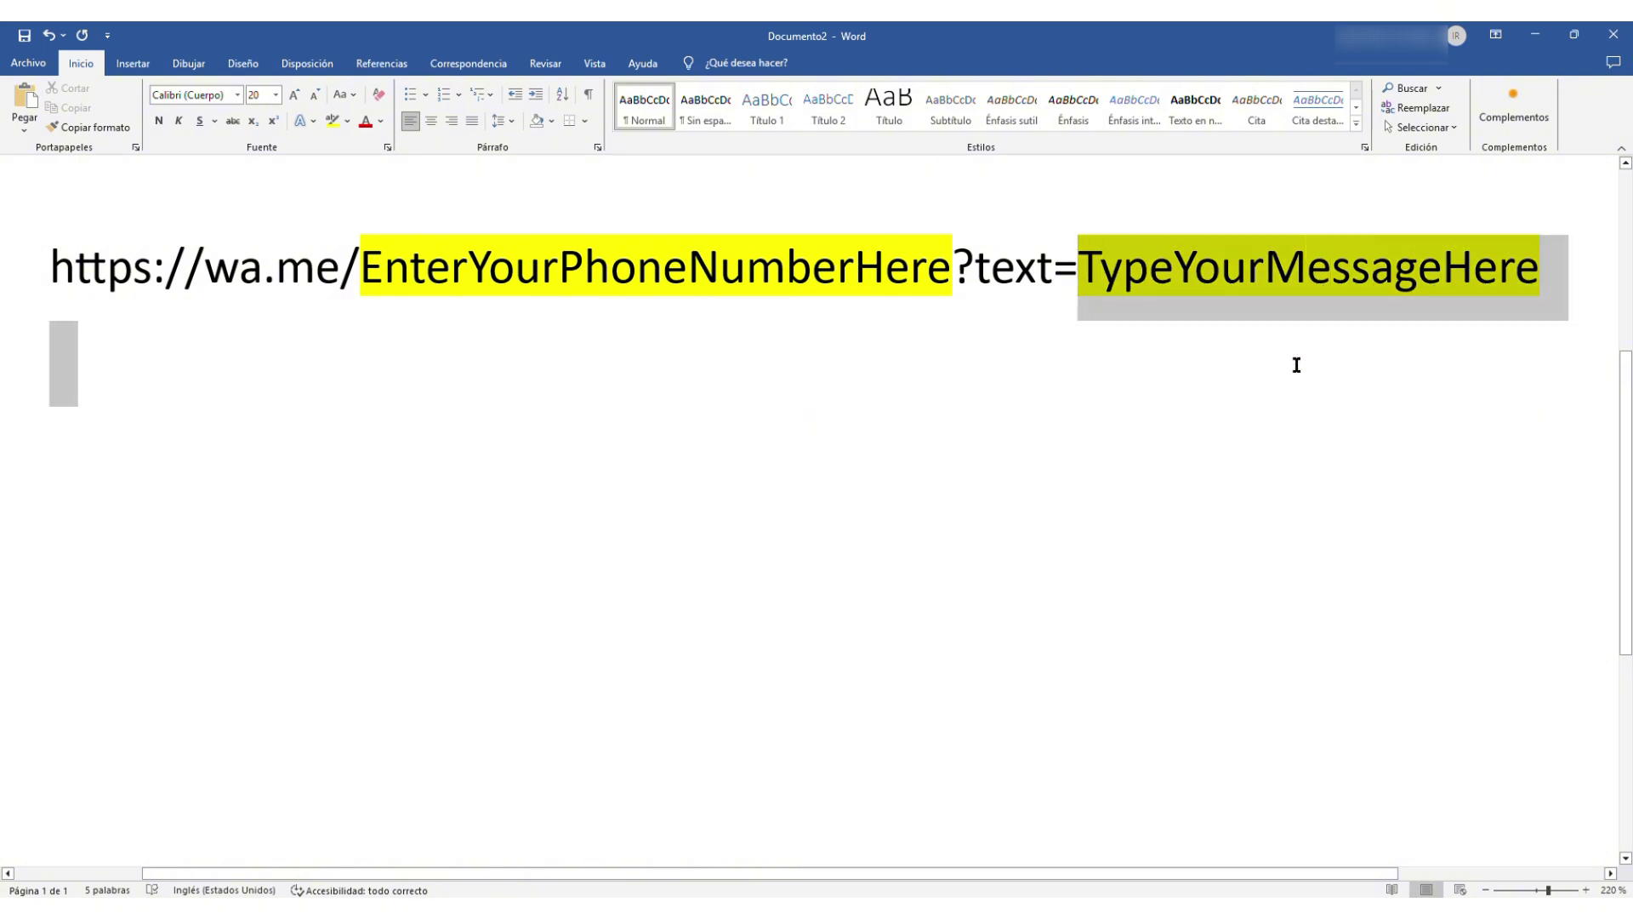
click(205, 269)
drag(361, 269, 930, 298)
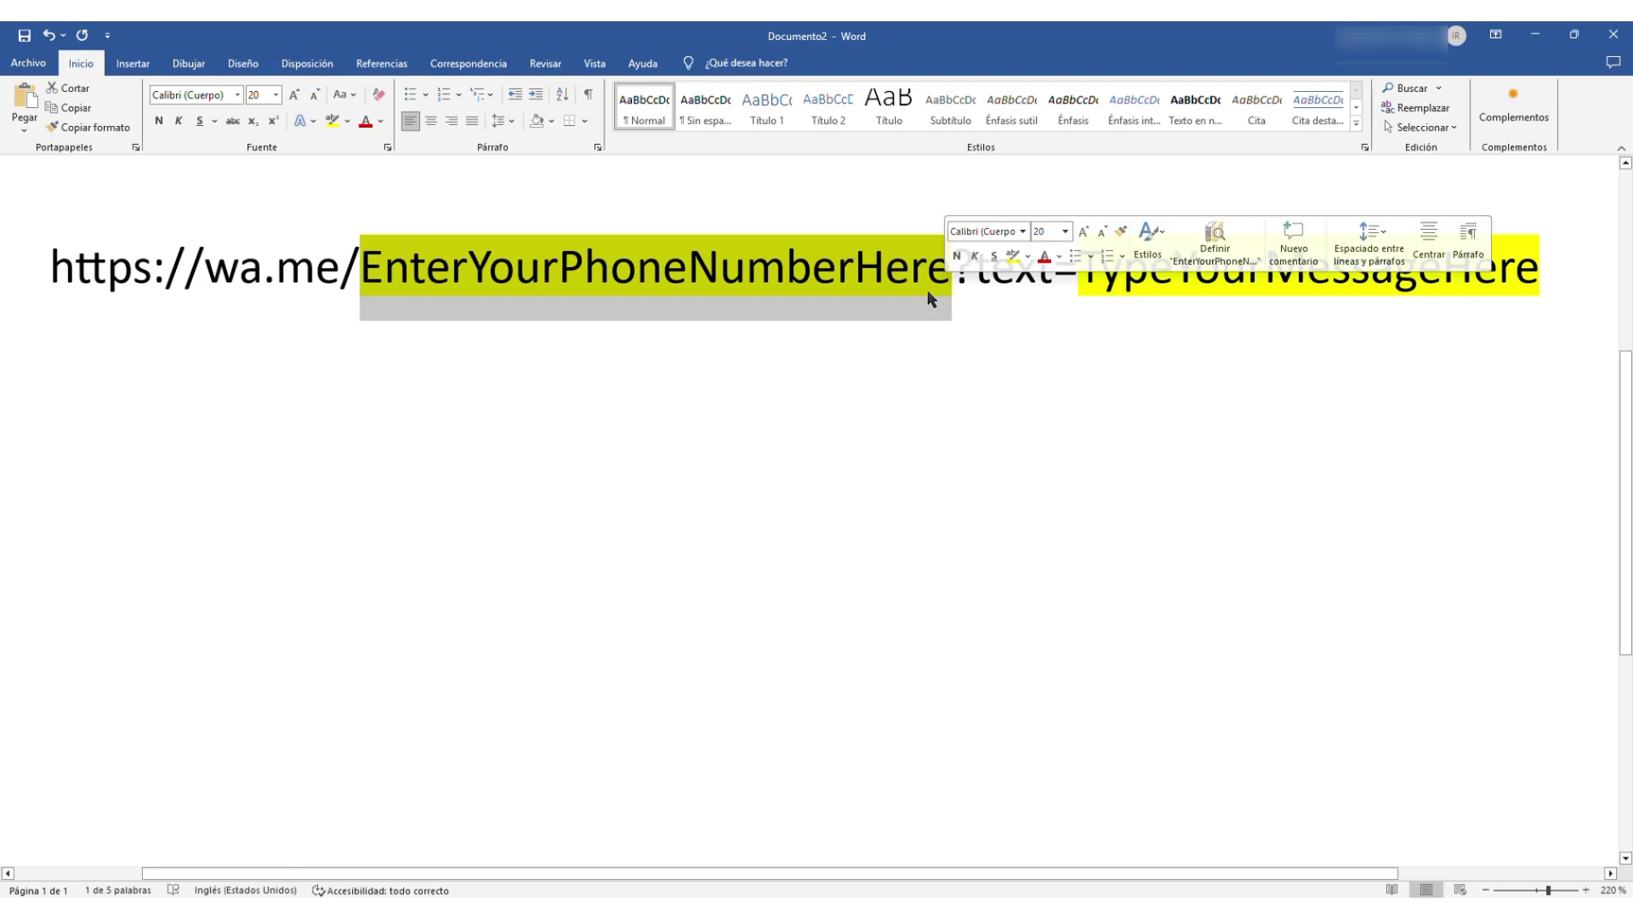
text(+50)
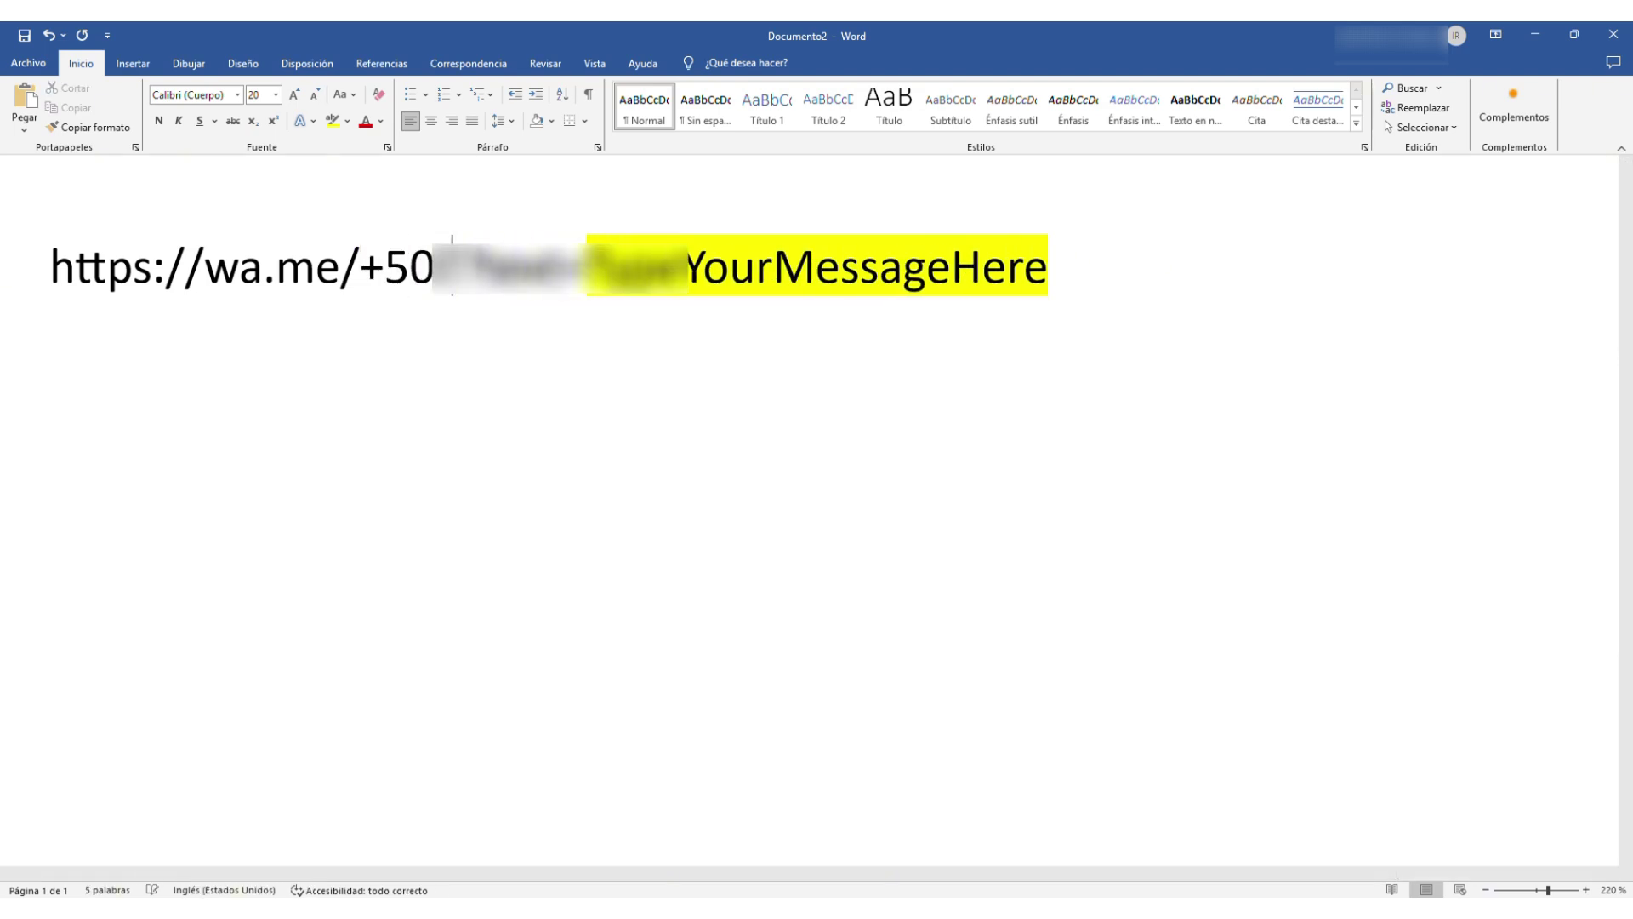
text(1234567)
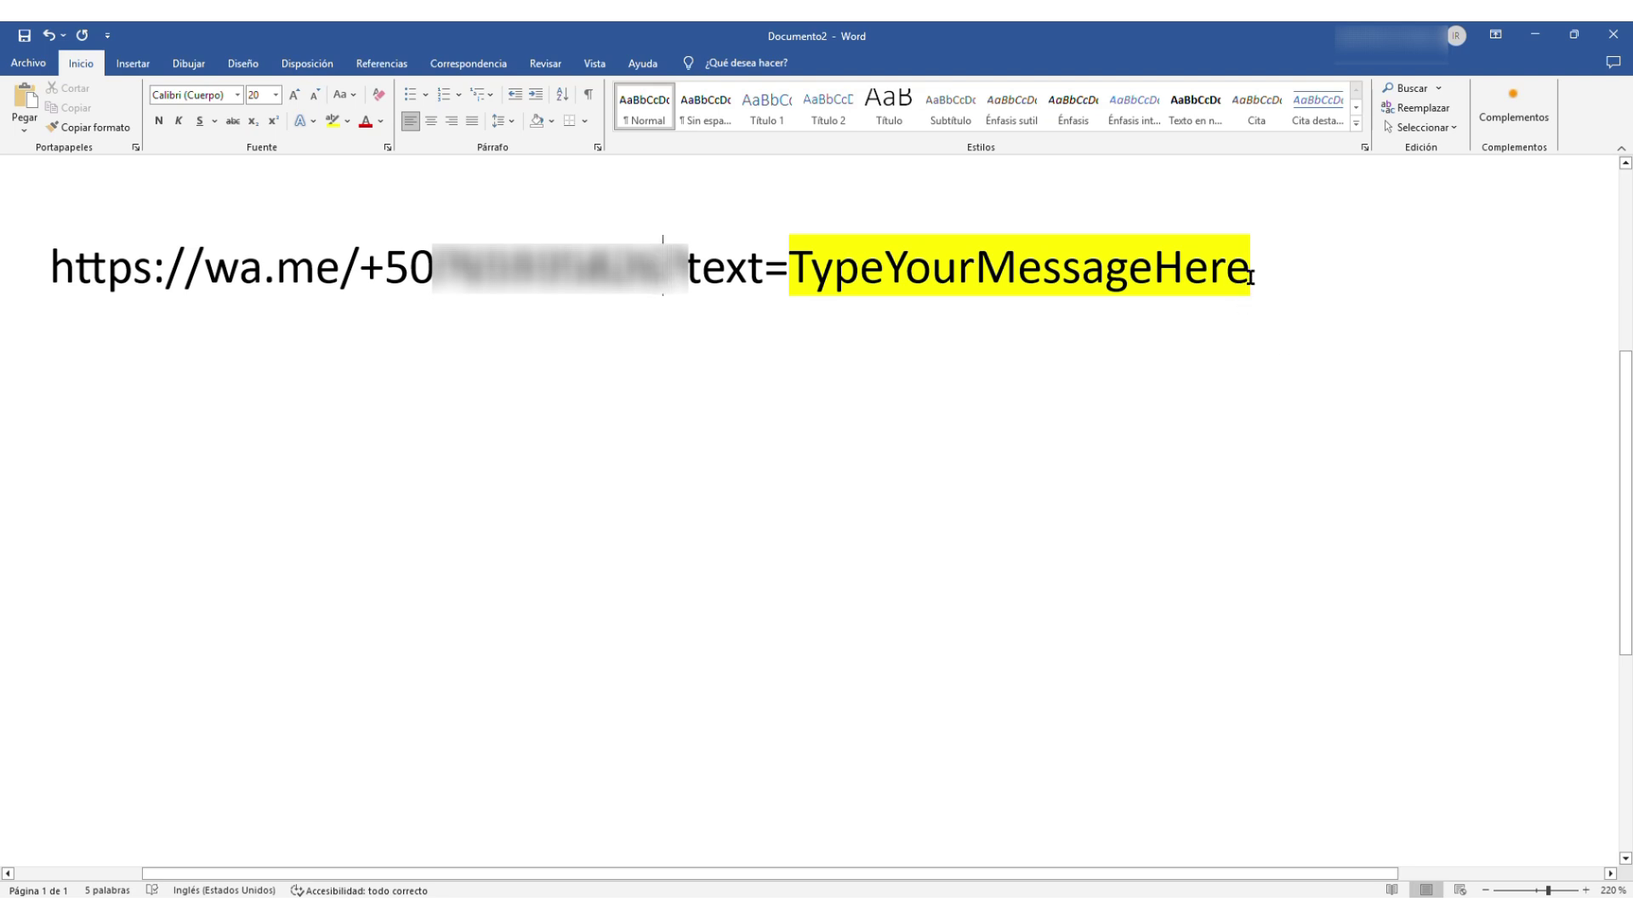
drag(1249, 270, 796, 278)
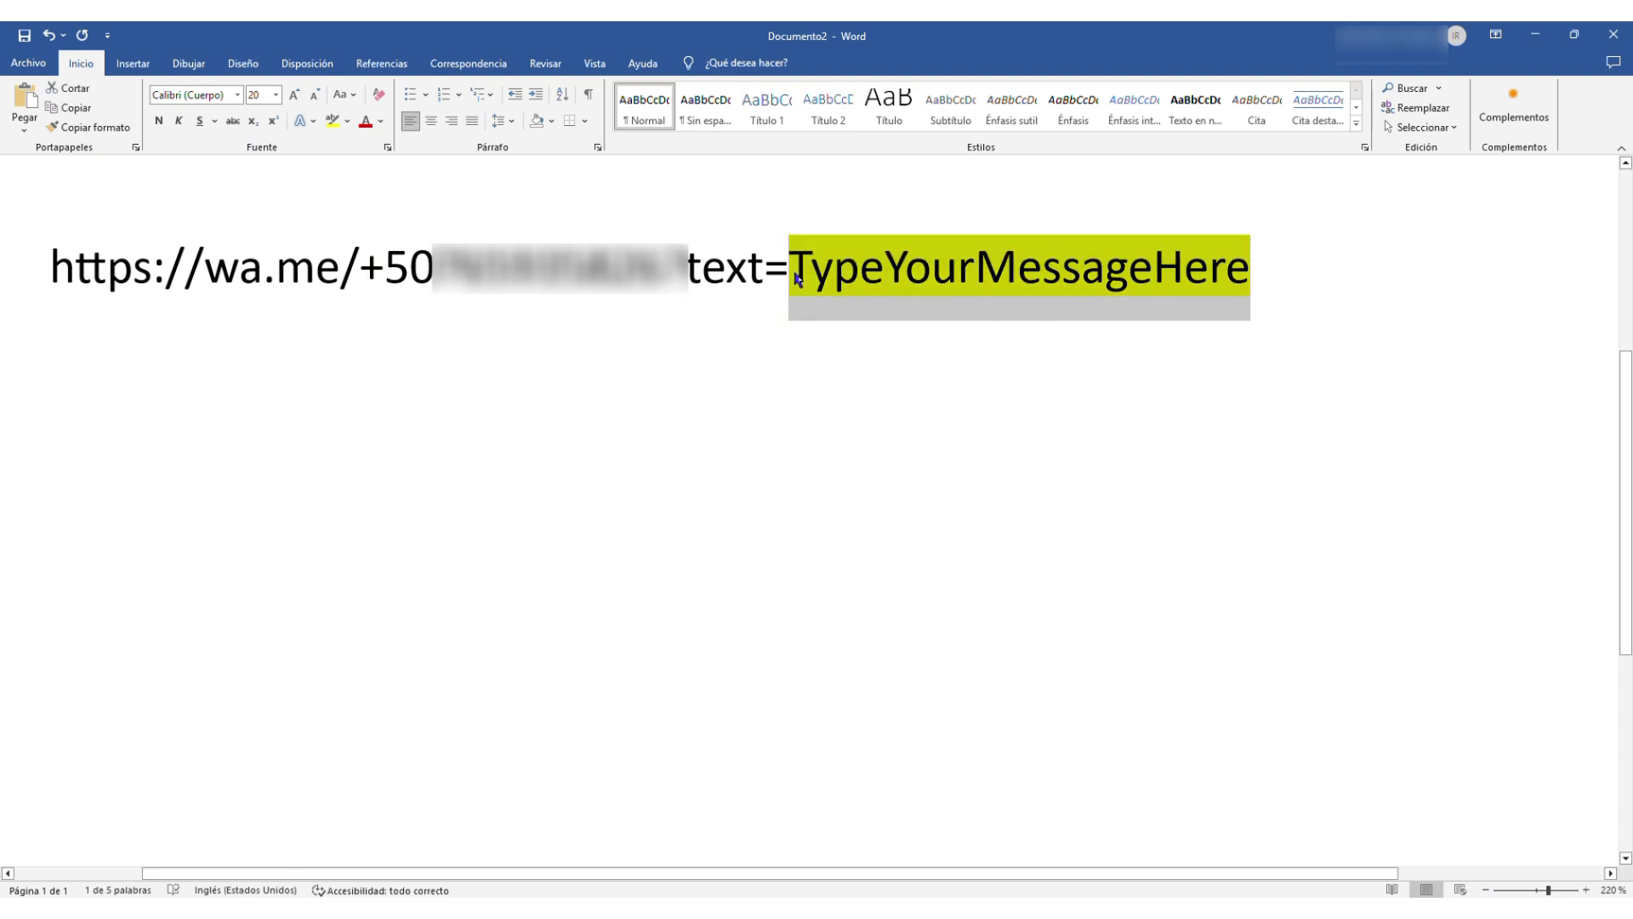
text(I need more info)
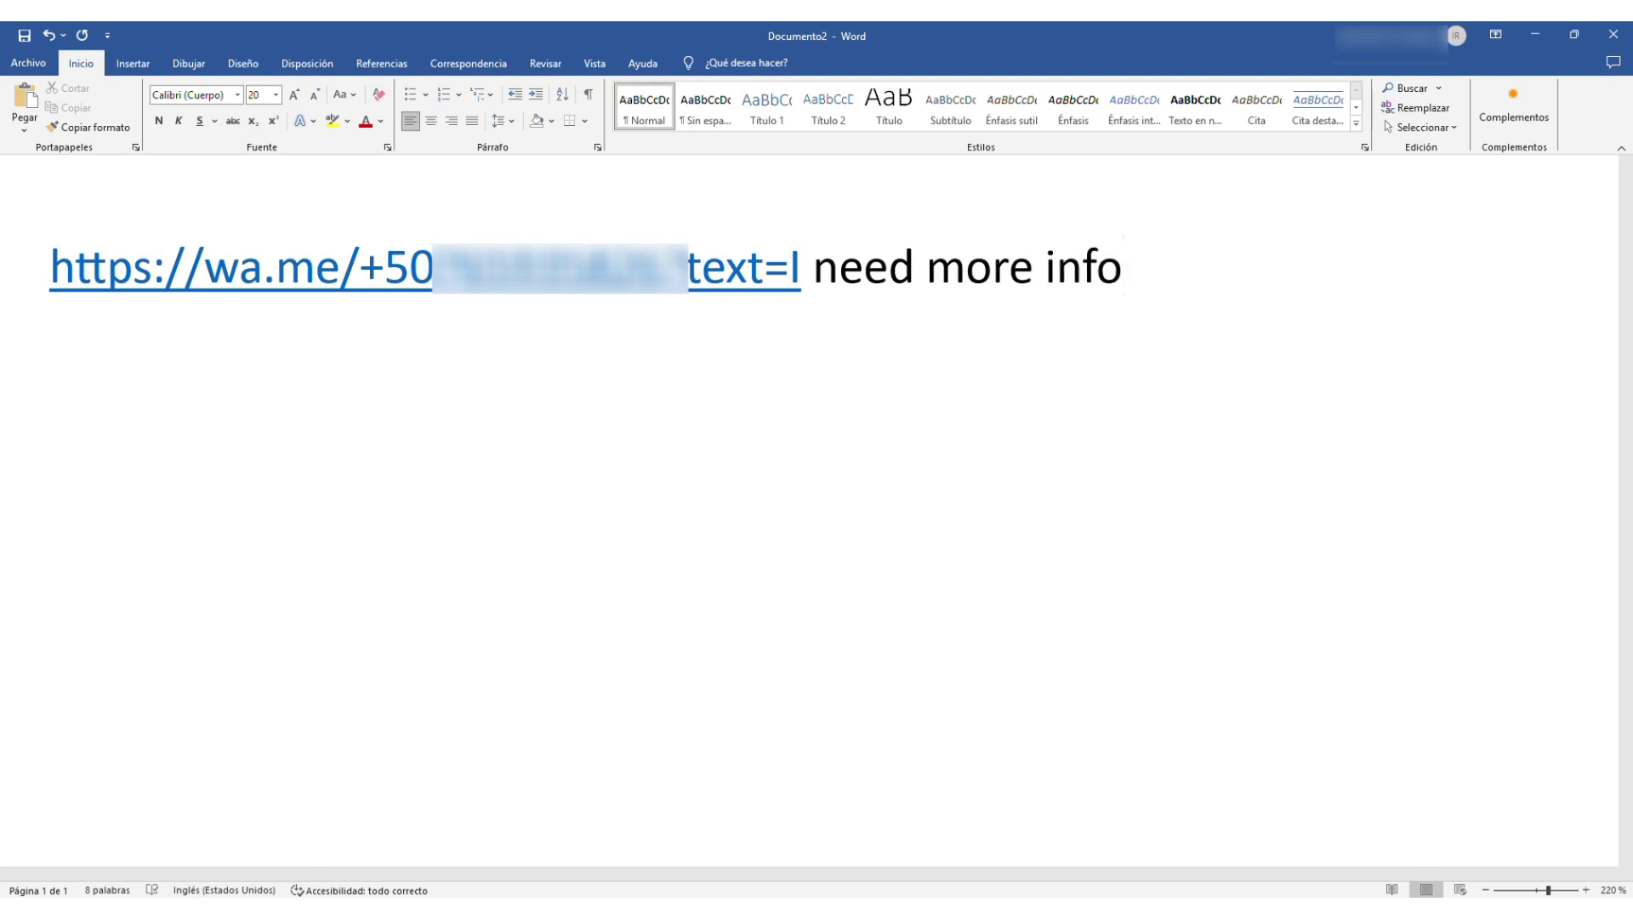
Select the complete wa.me link line and bring up its copy menu
drag(1123, 266, 417, 287)
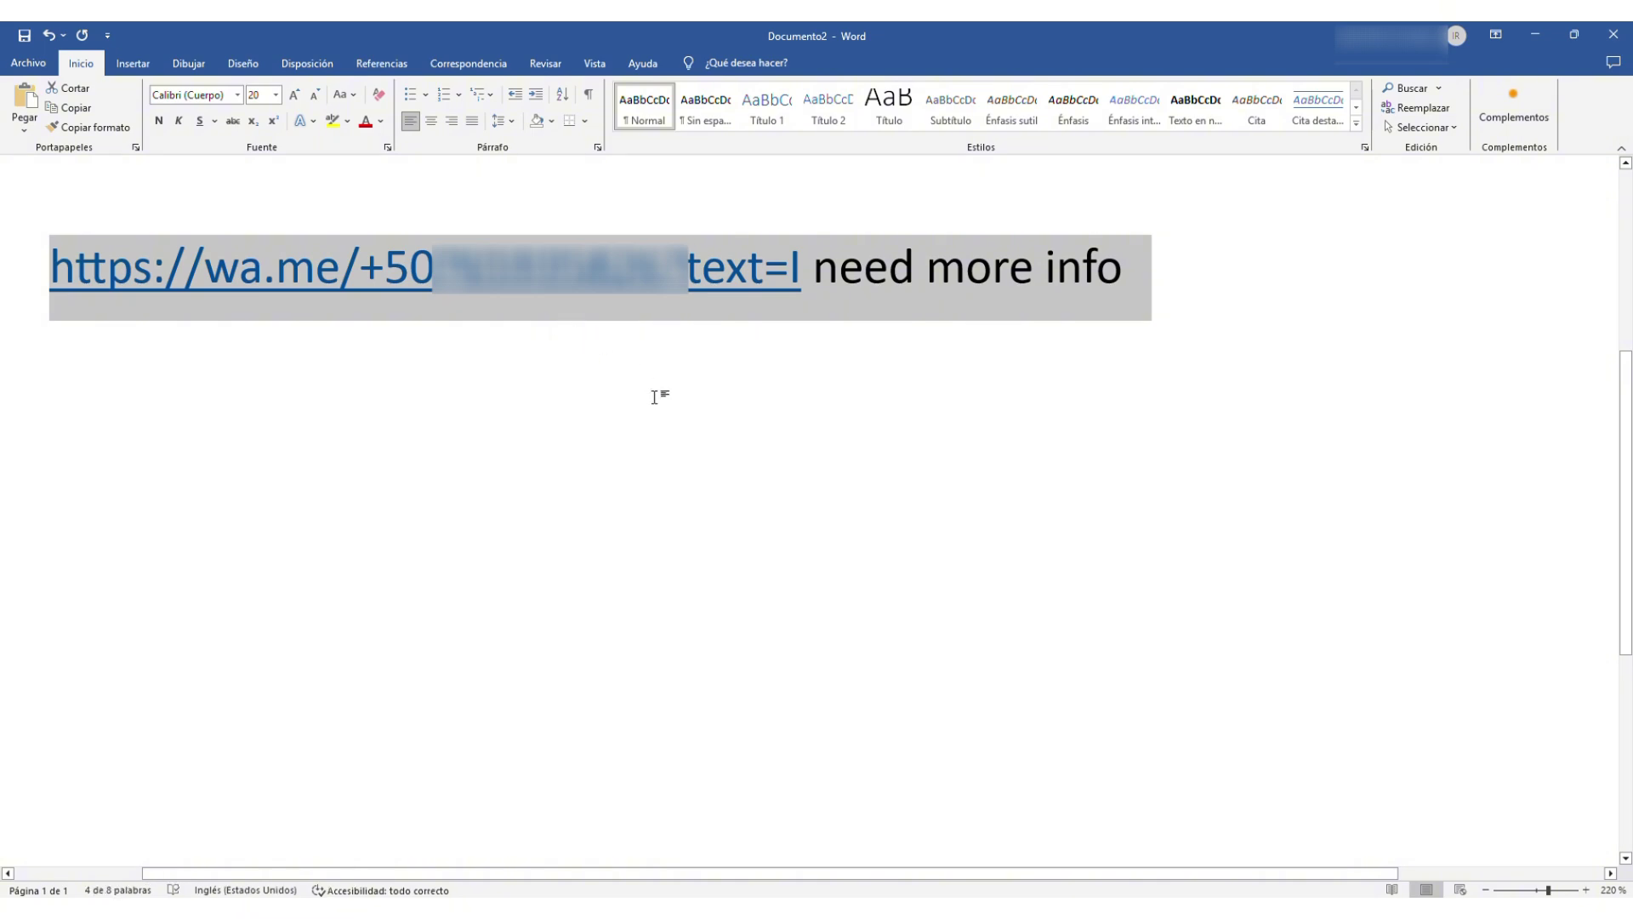
click(973, 587)
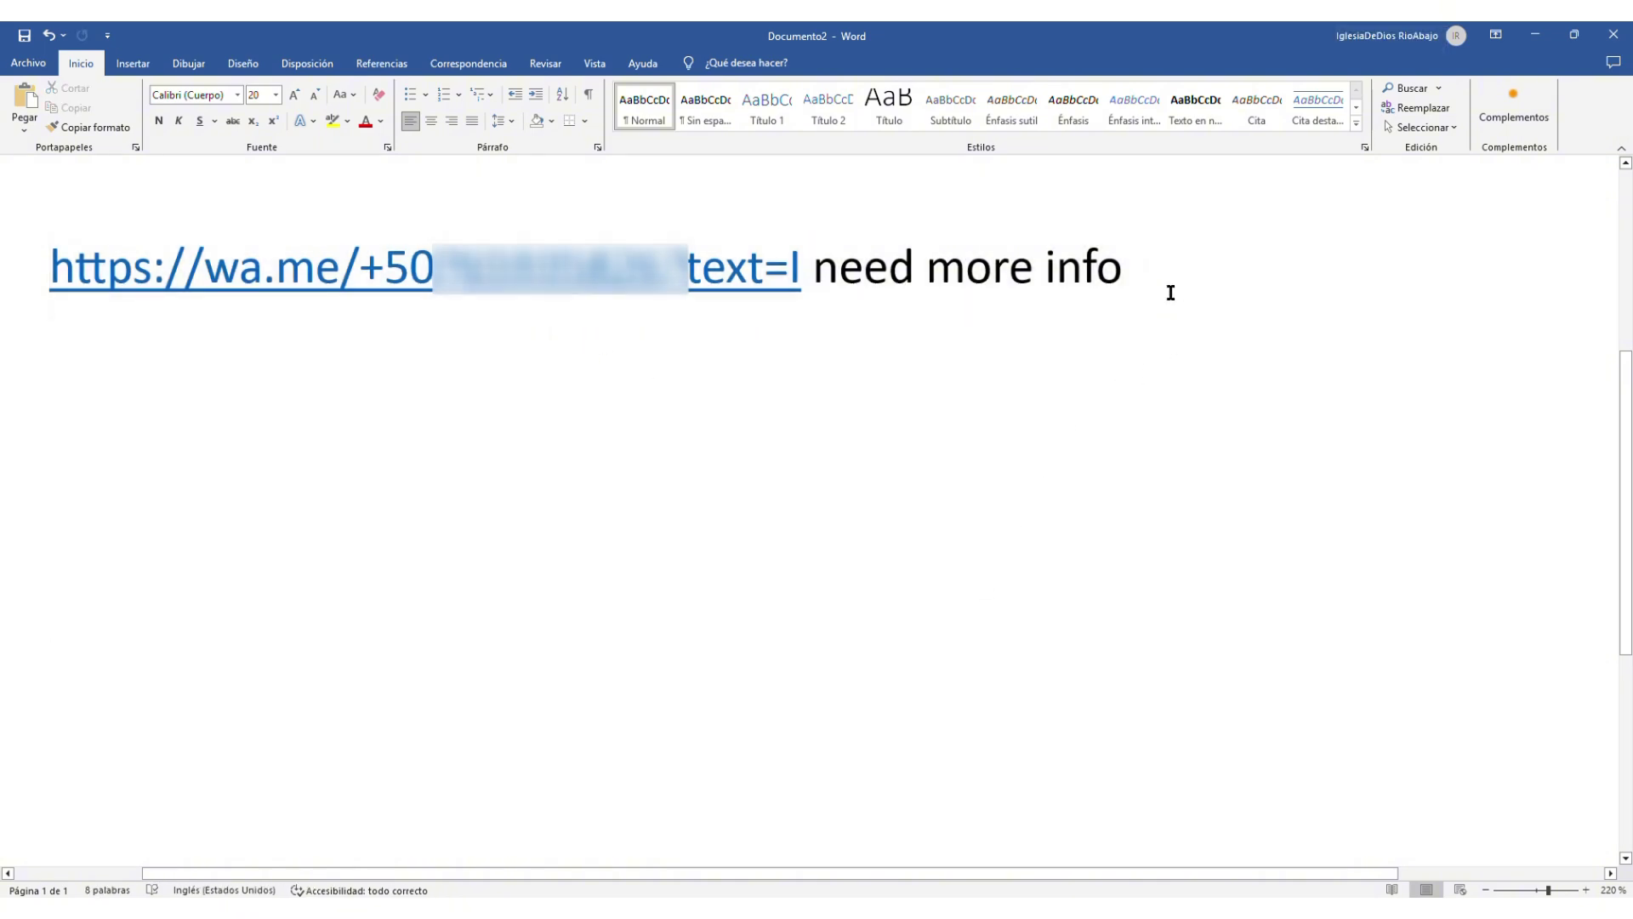
drag(1151, 285, 376, 291)
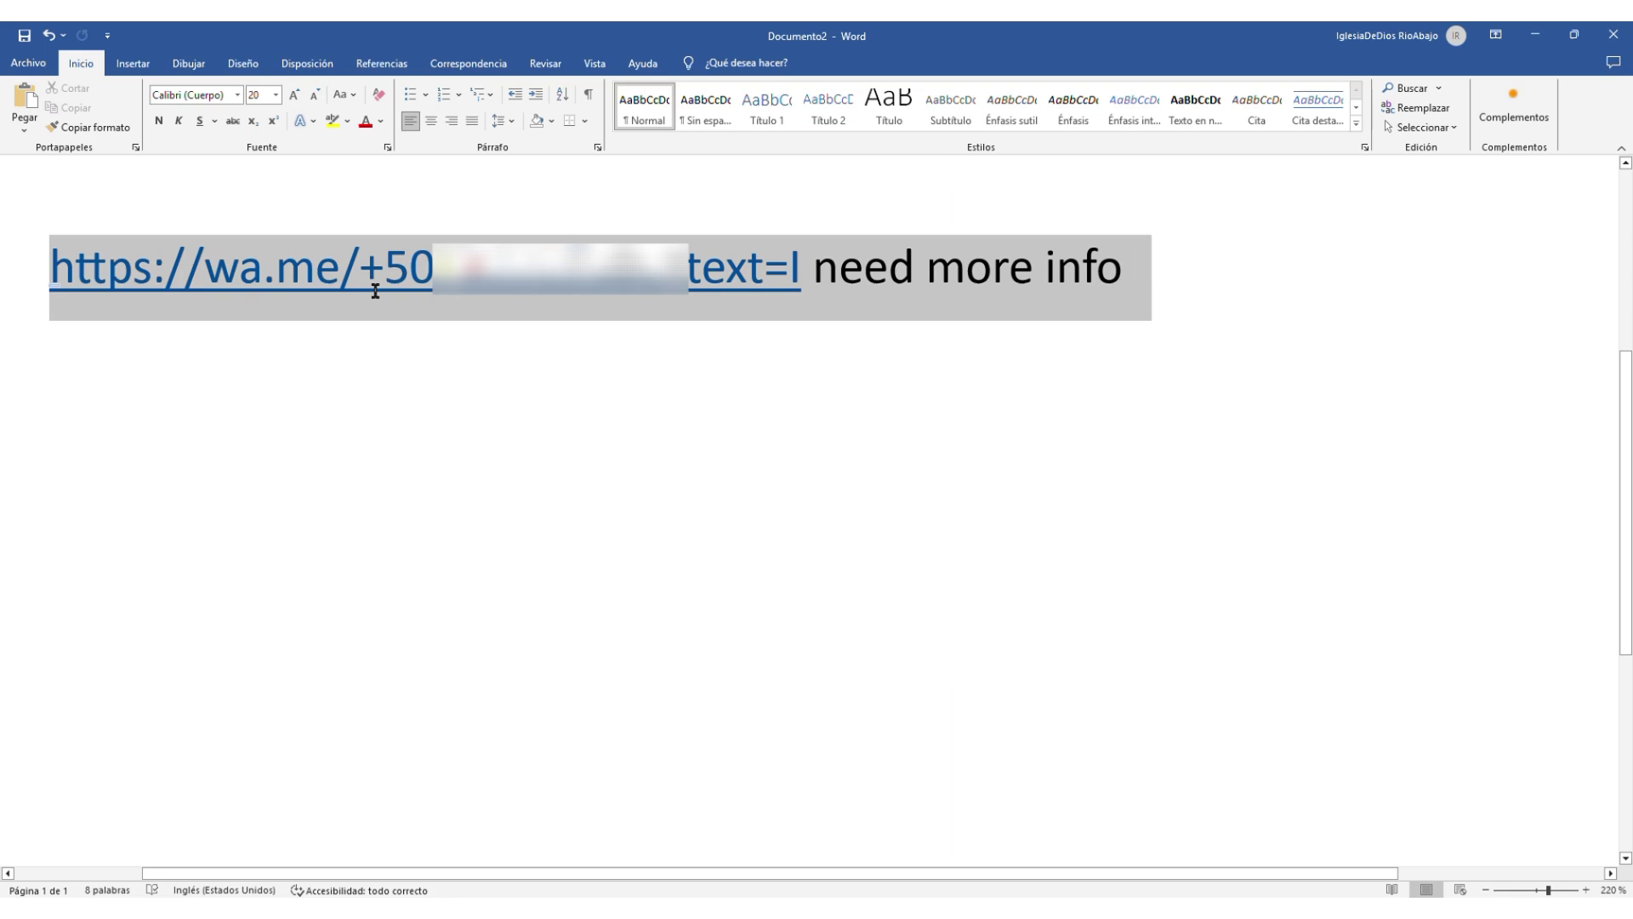
right_click(383, 297)
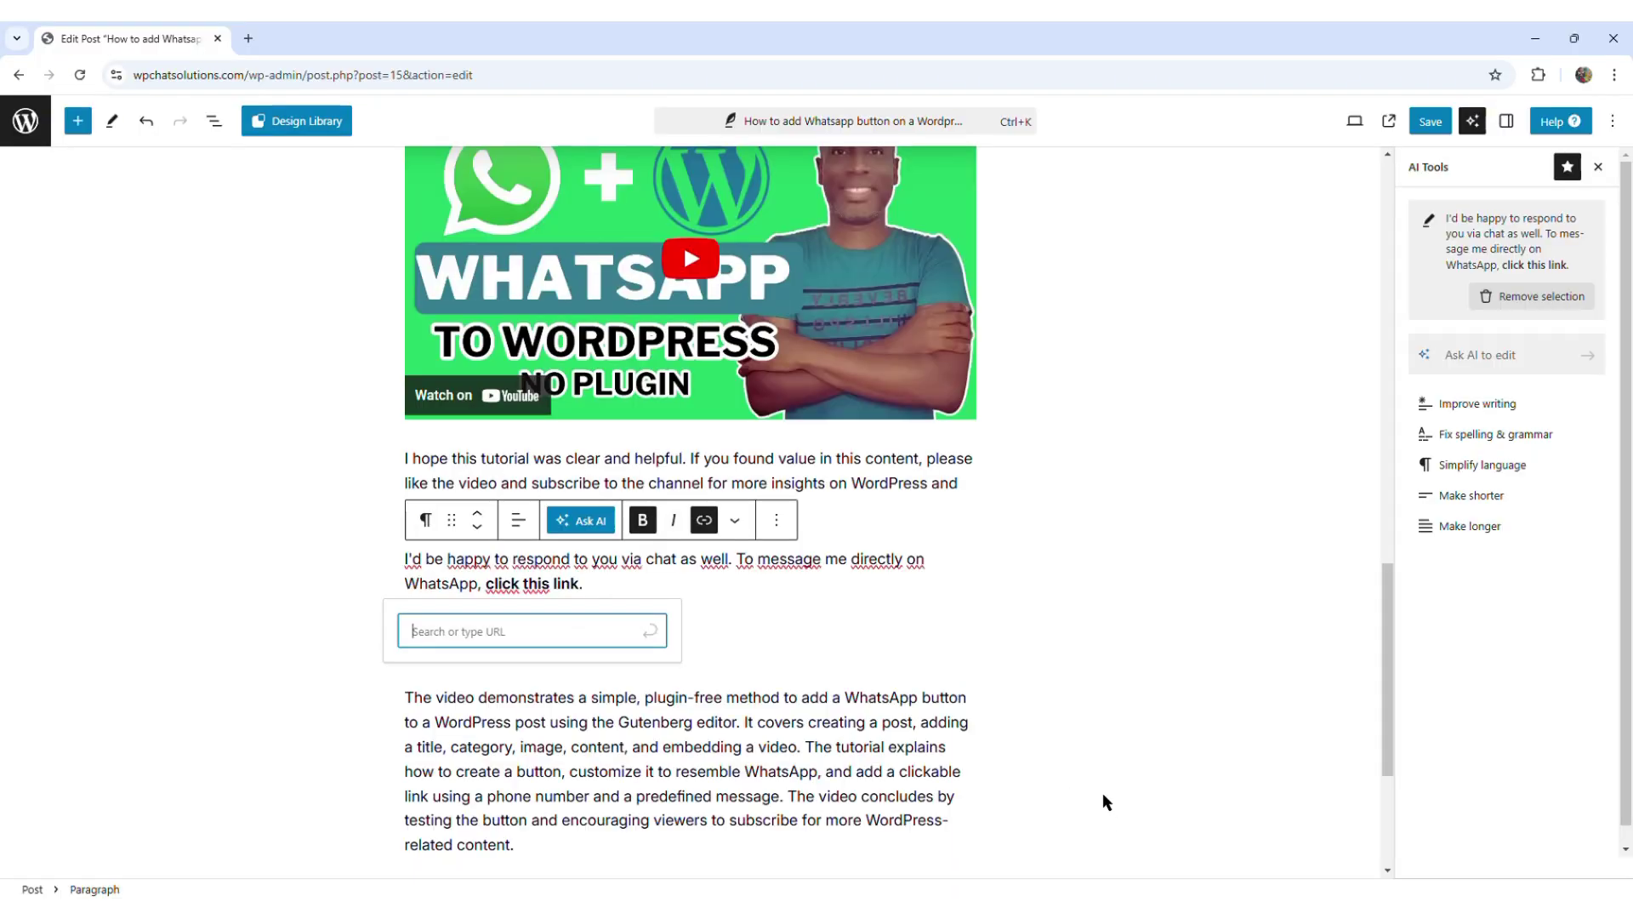
Link 'click this link' to the pasted wa.me address, opening in a new tab, and save the post
key(ctrl+v)
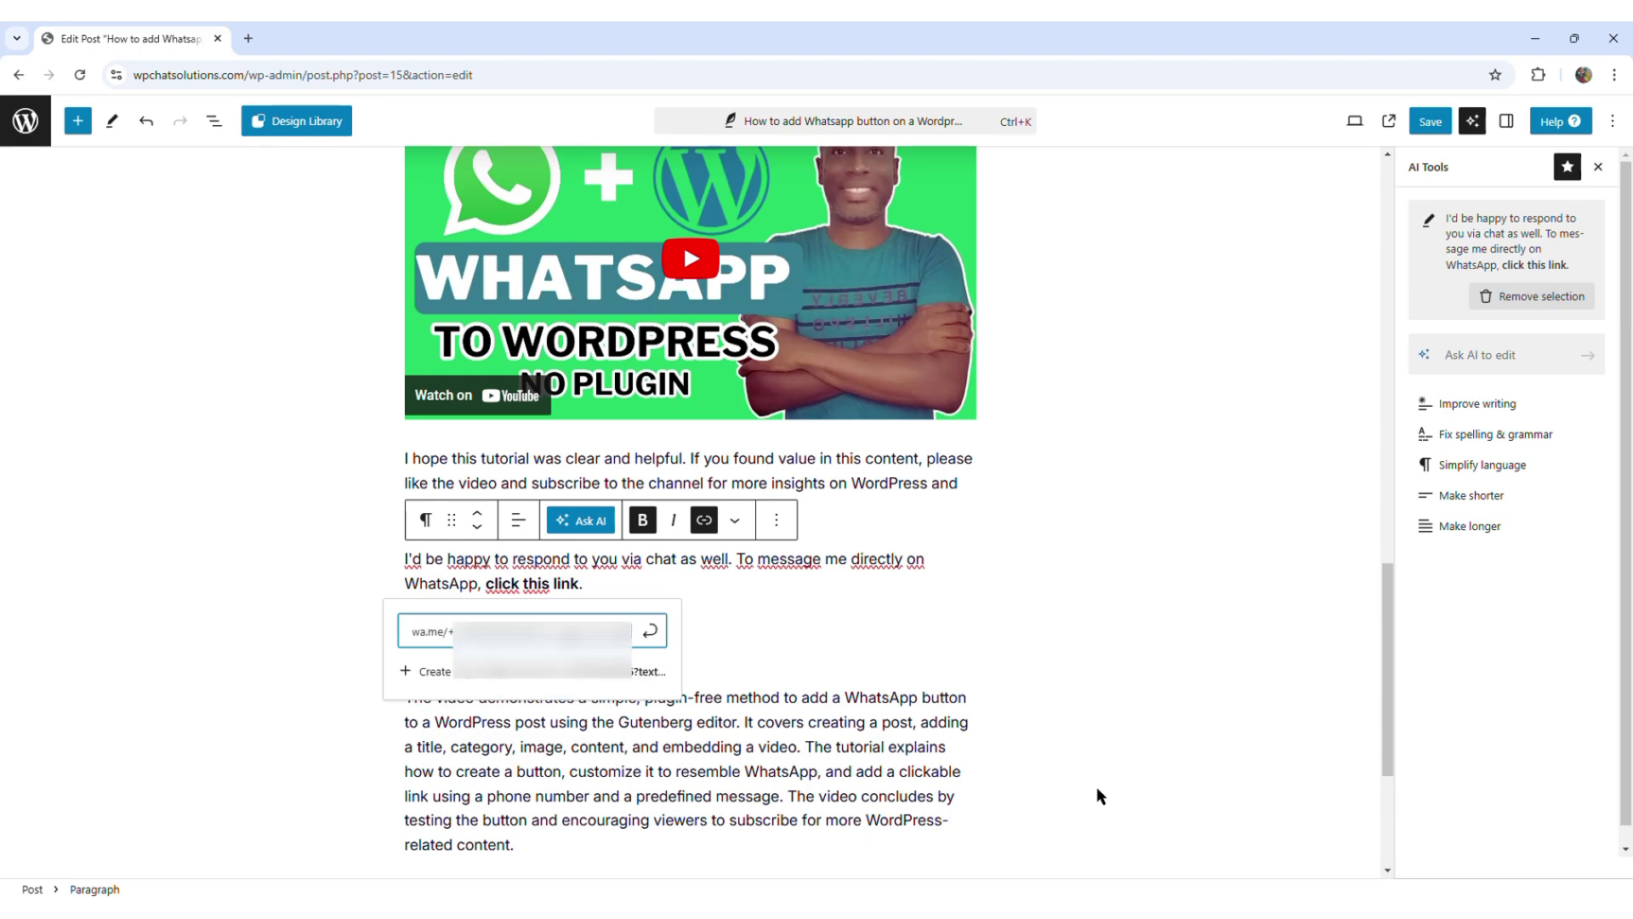
click(651, 631)
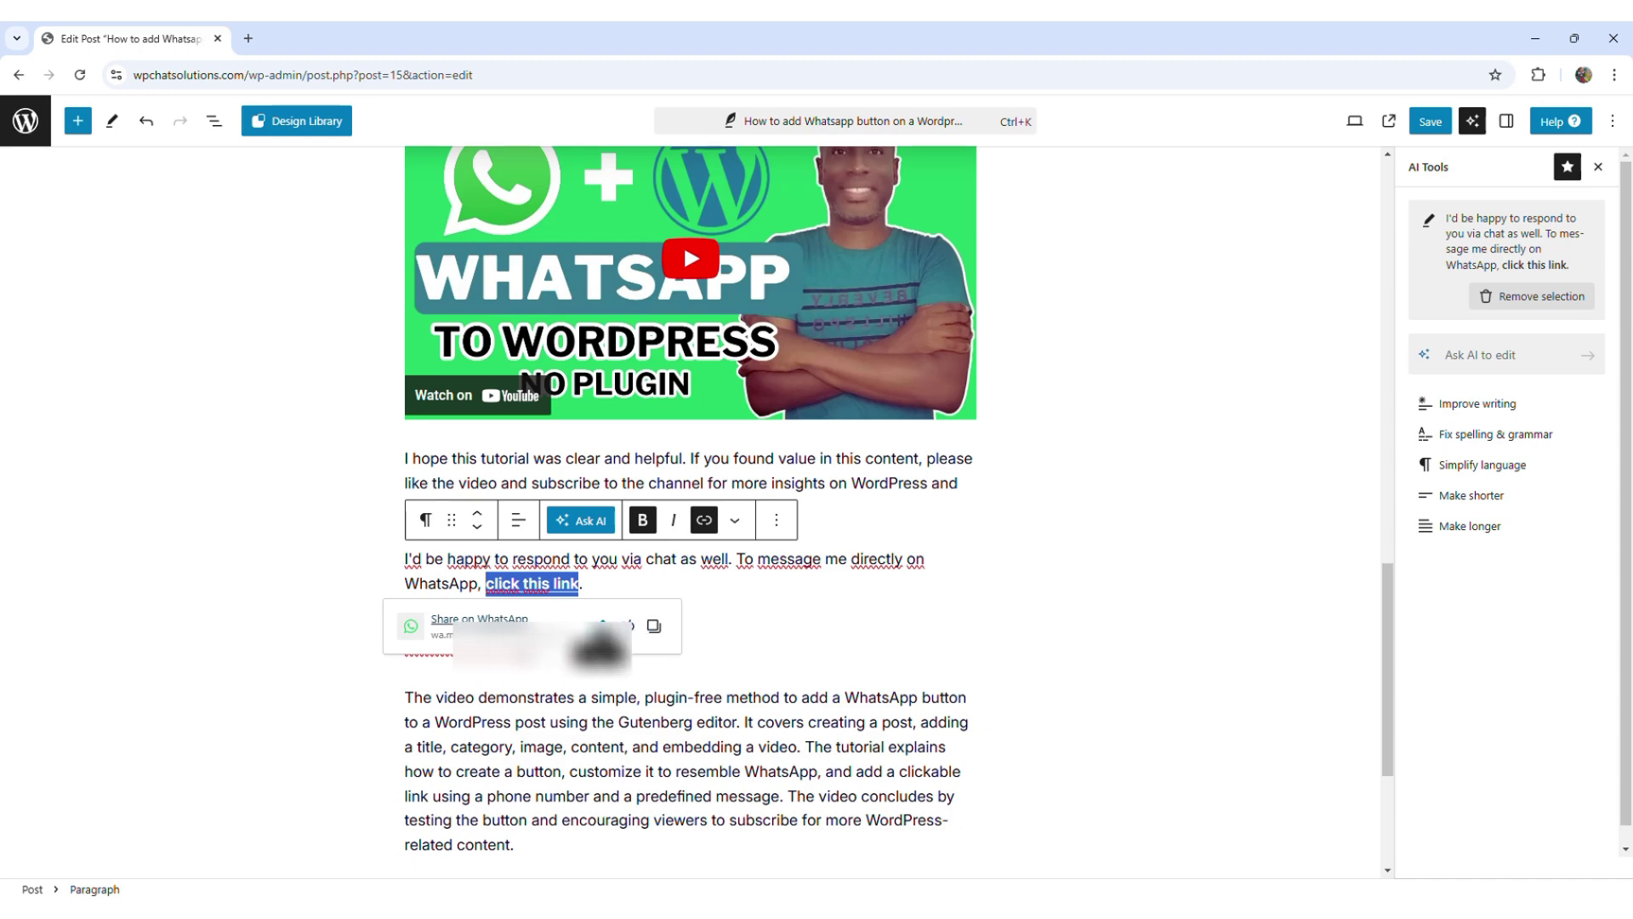
click(601, 624)
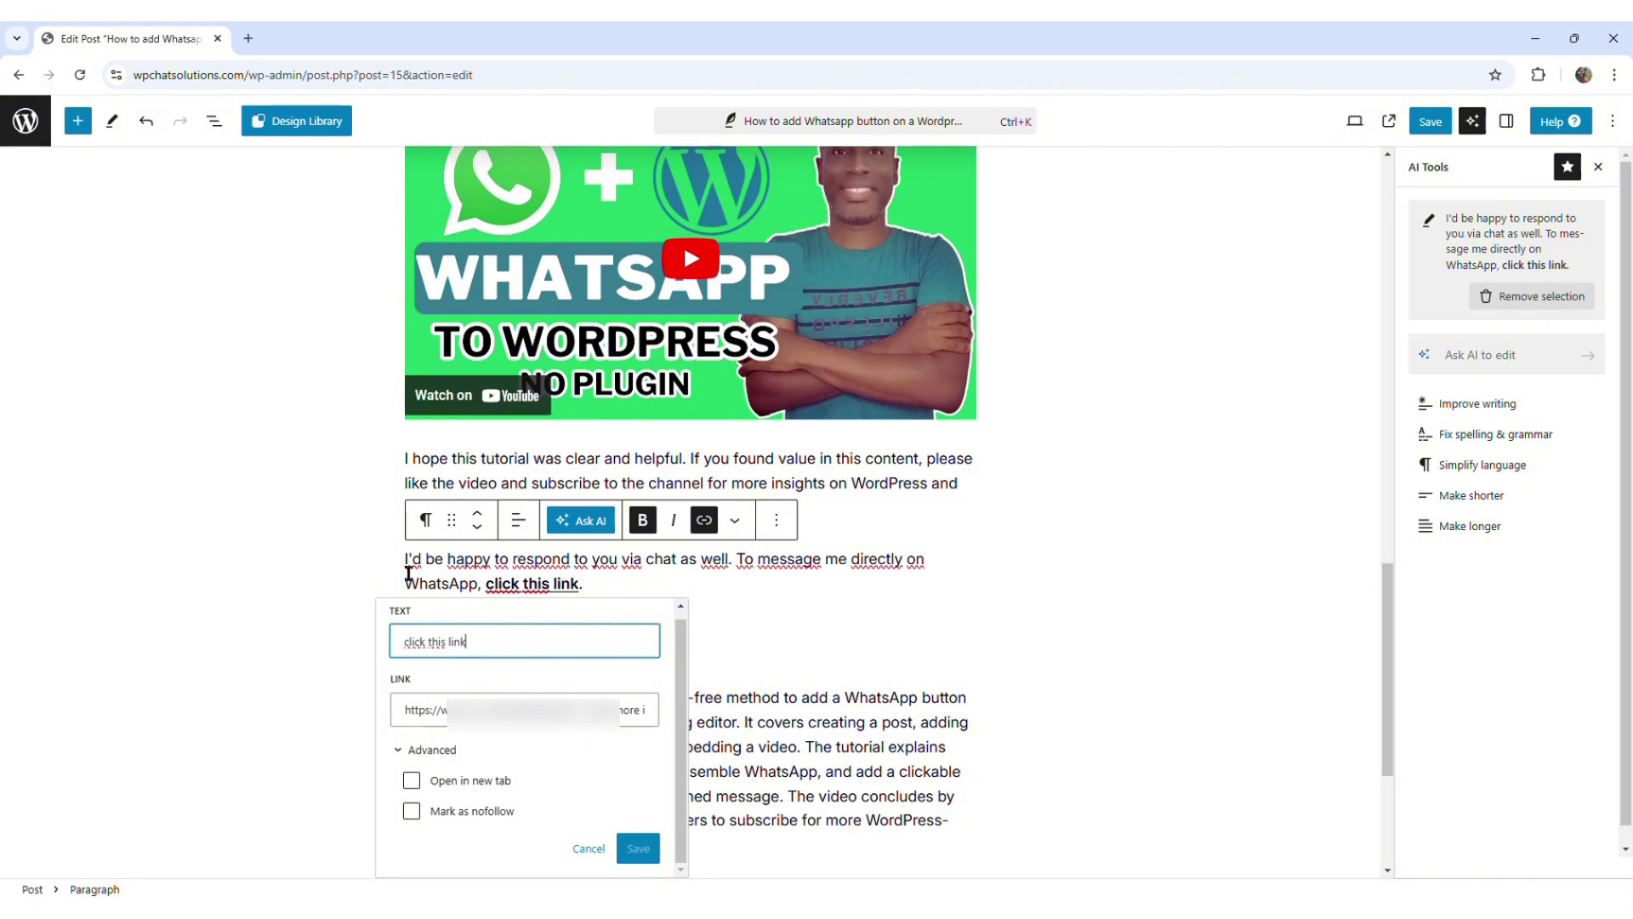
click(412, 783)
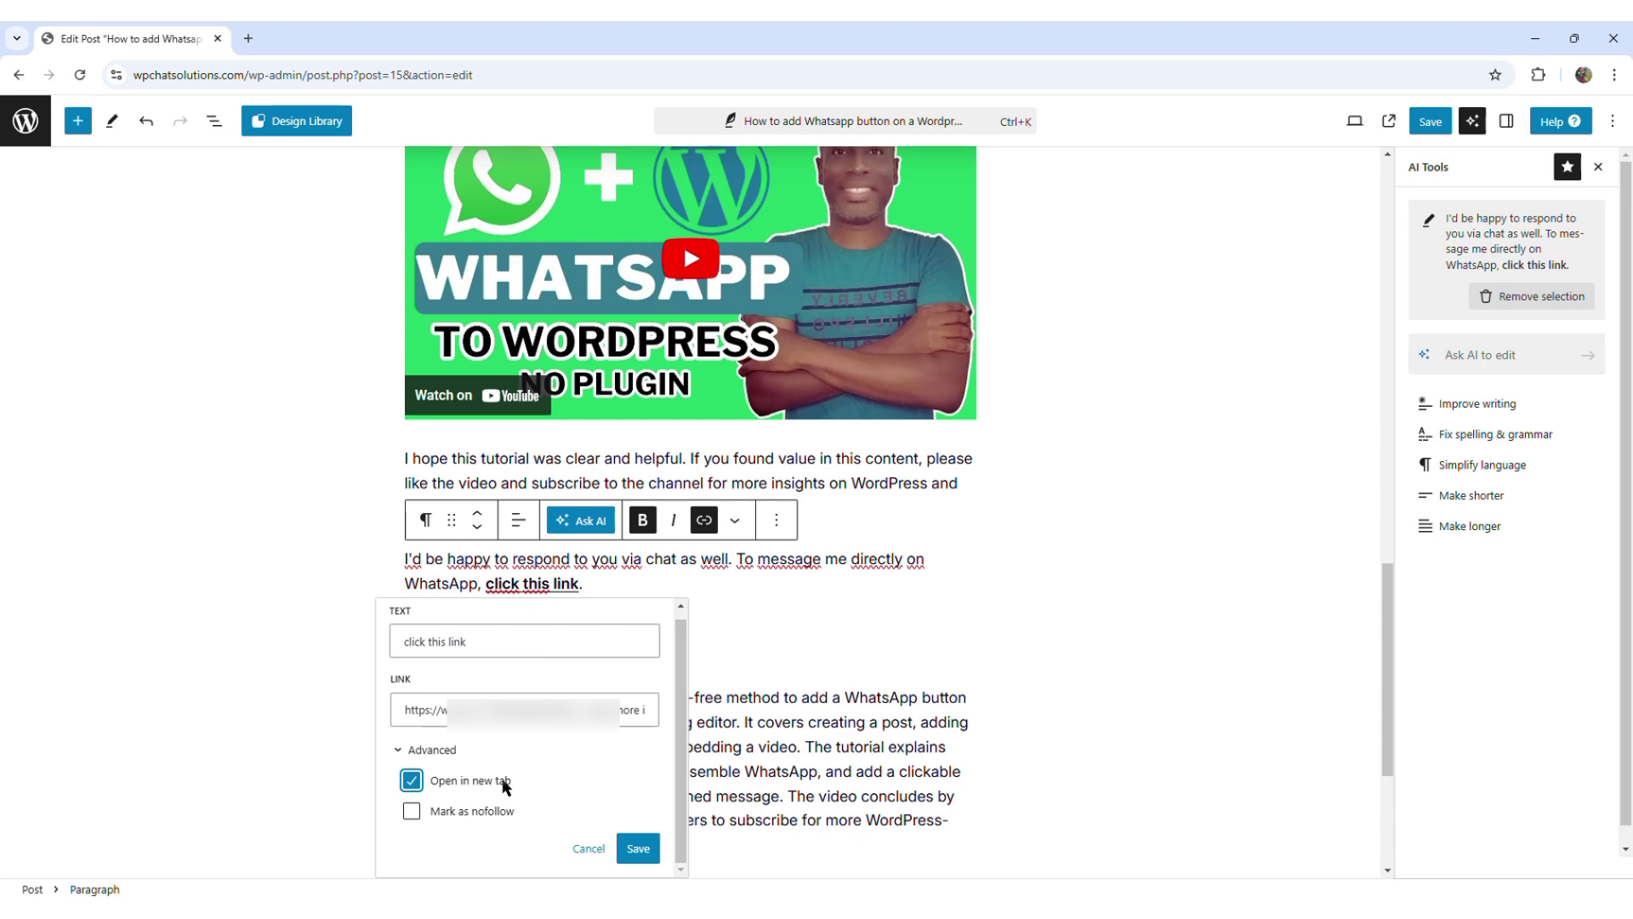
click(638, 849)
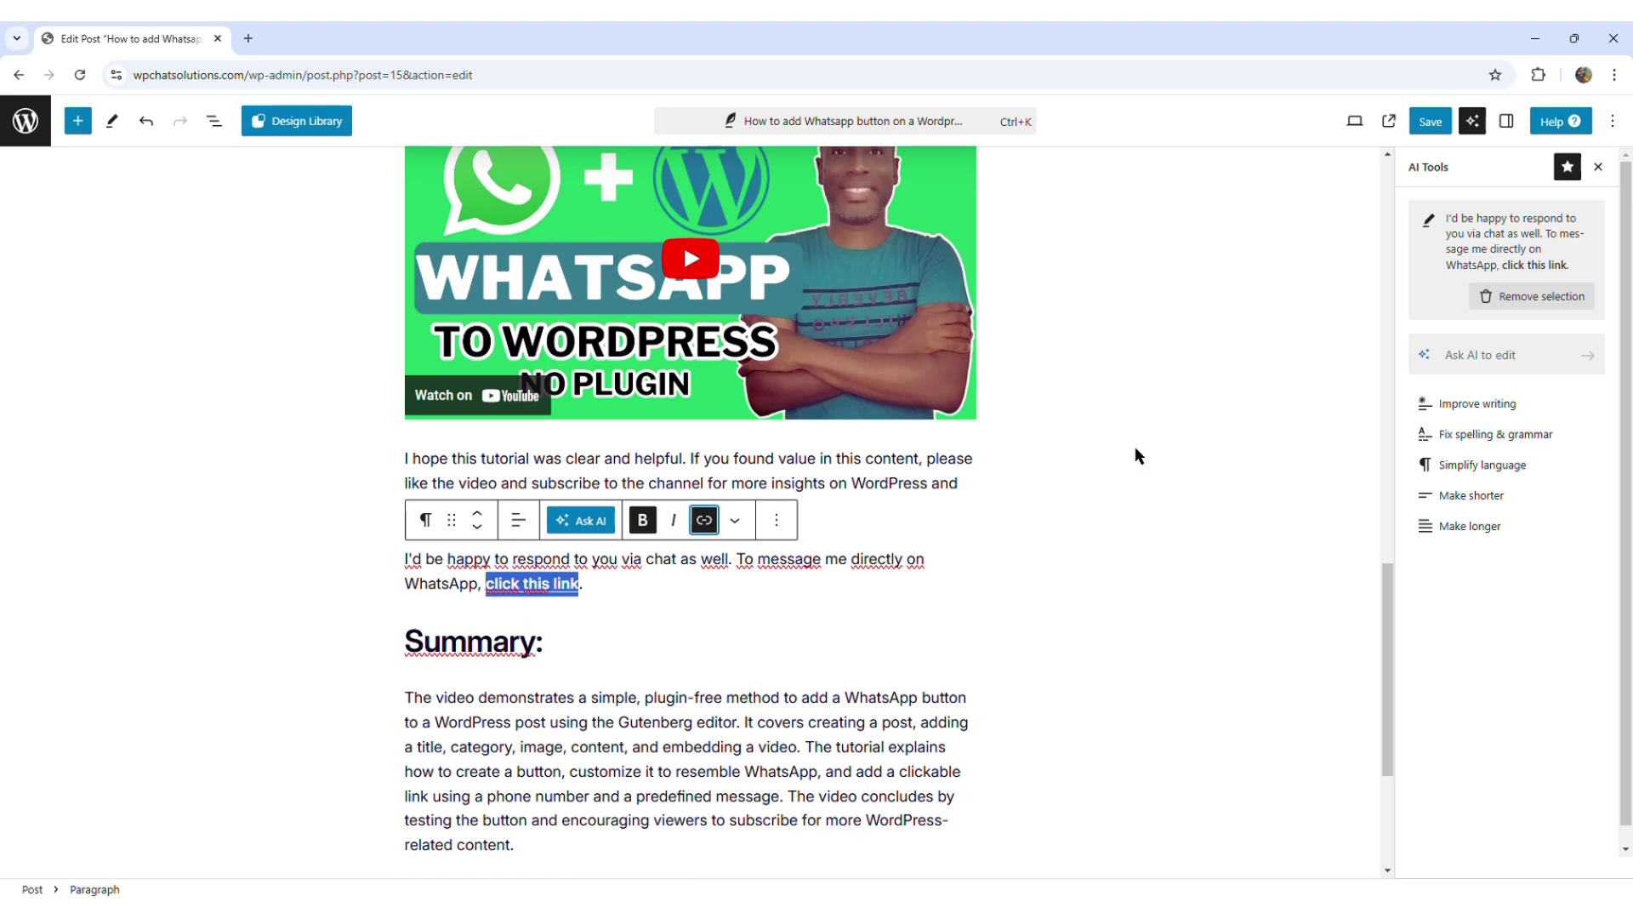
click(1432, 124)
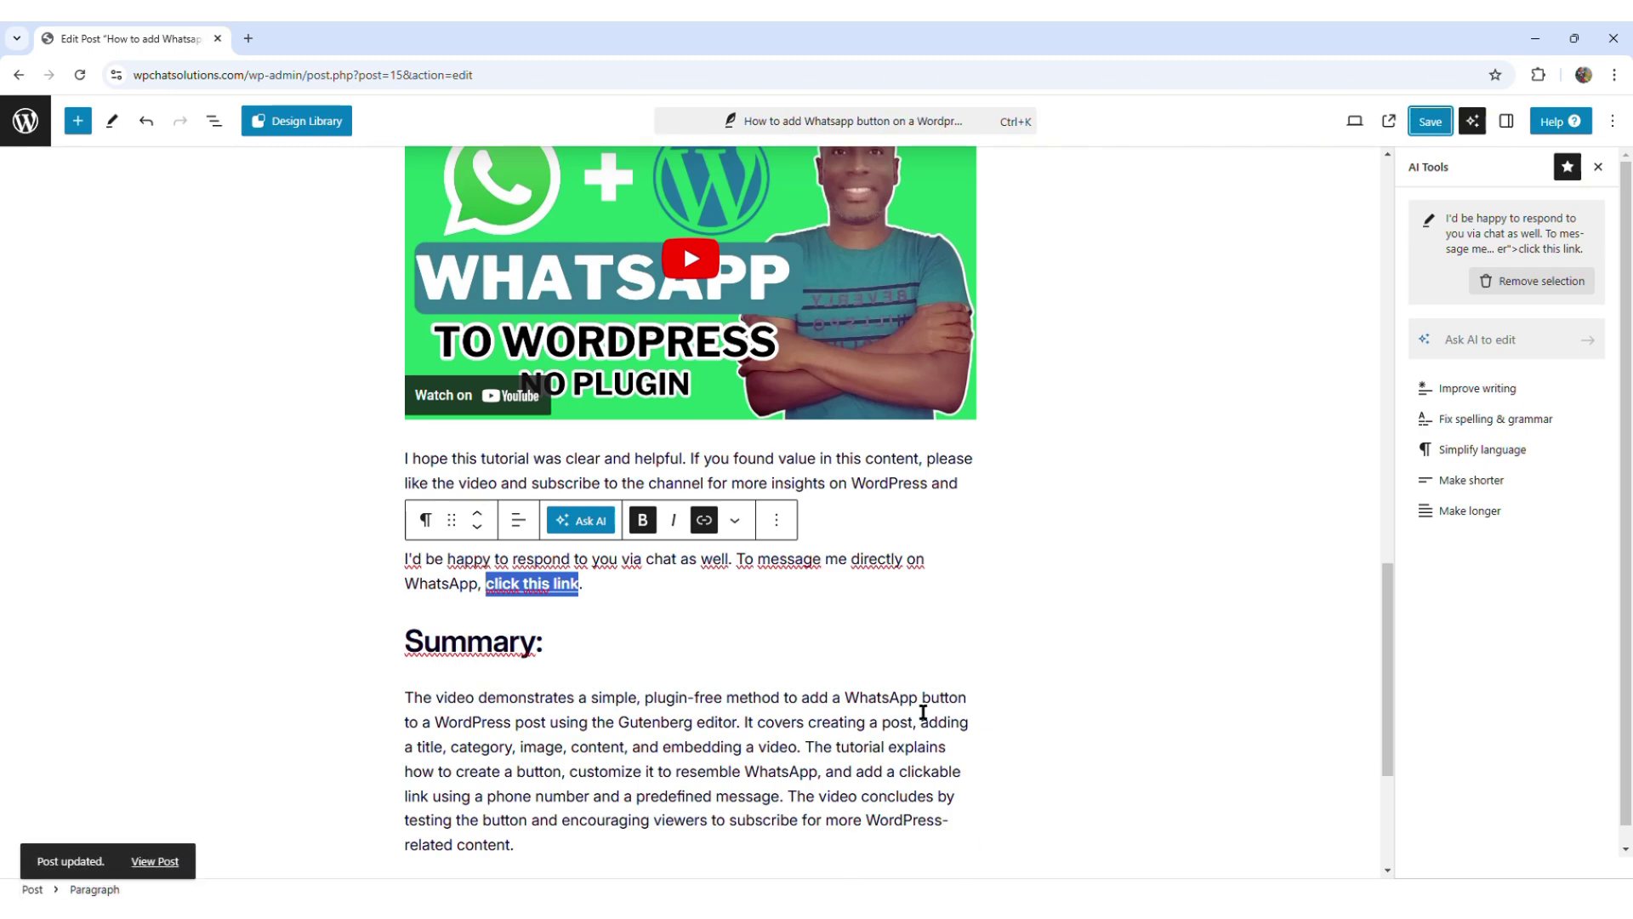
click(689, 611)
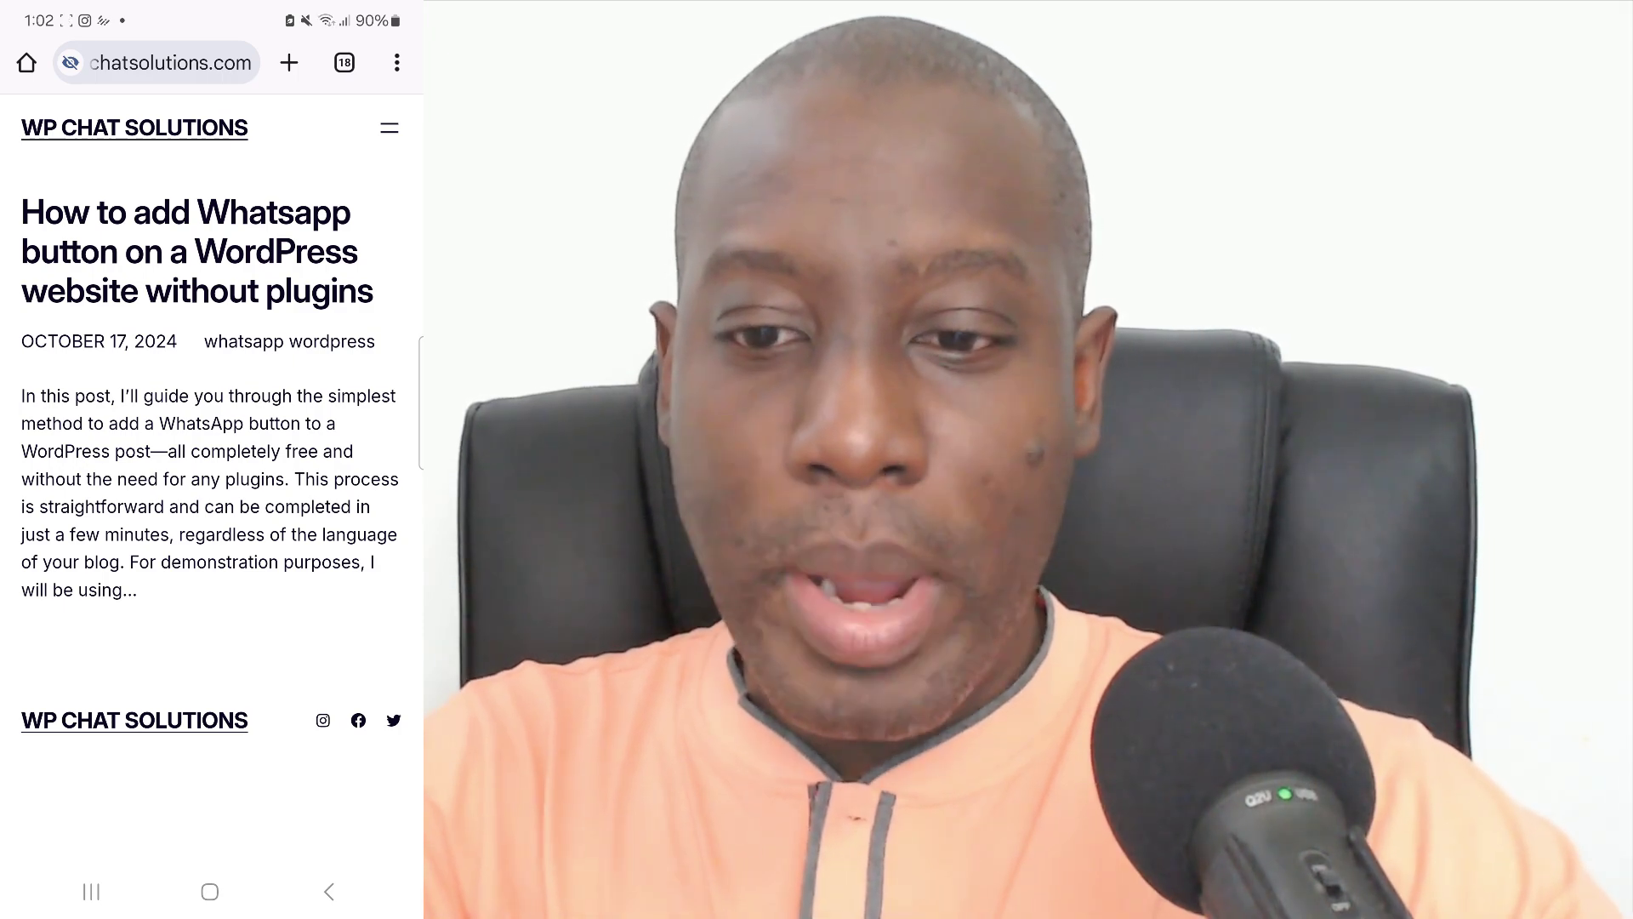
On the phone, open the WhatsApp button tutorial post to view the new paragraph
click(197, 251)
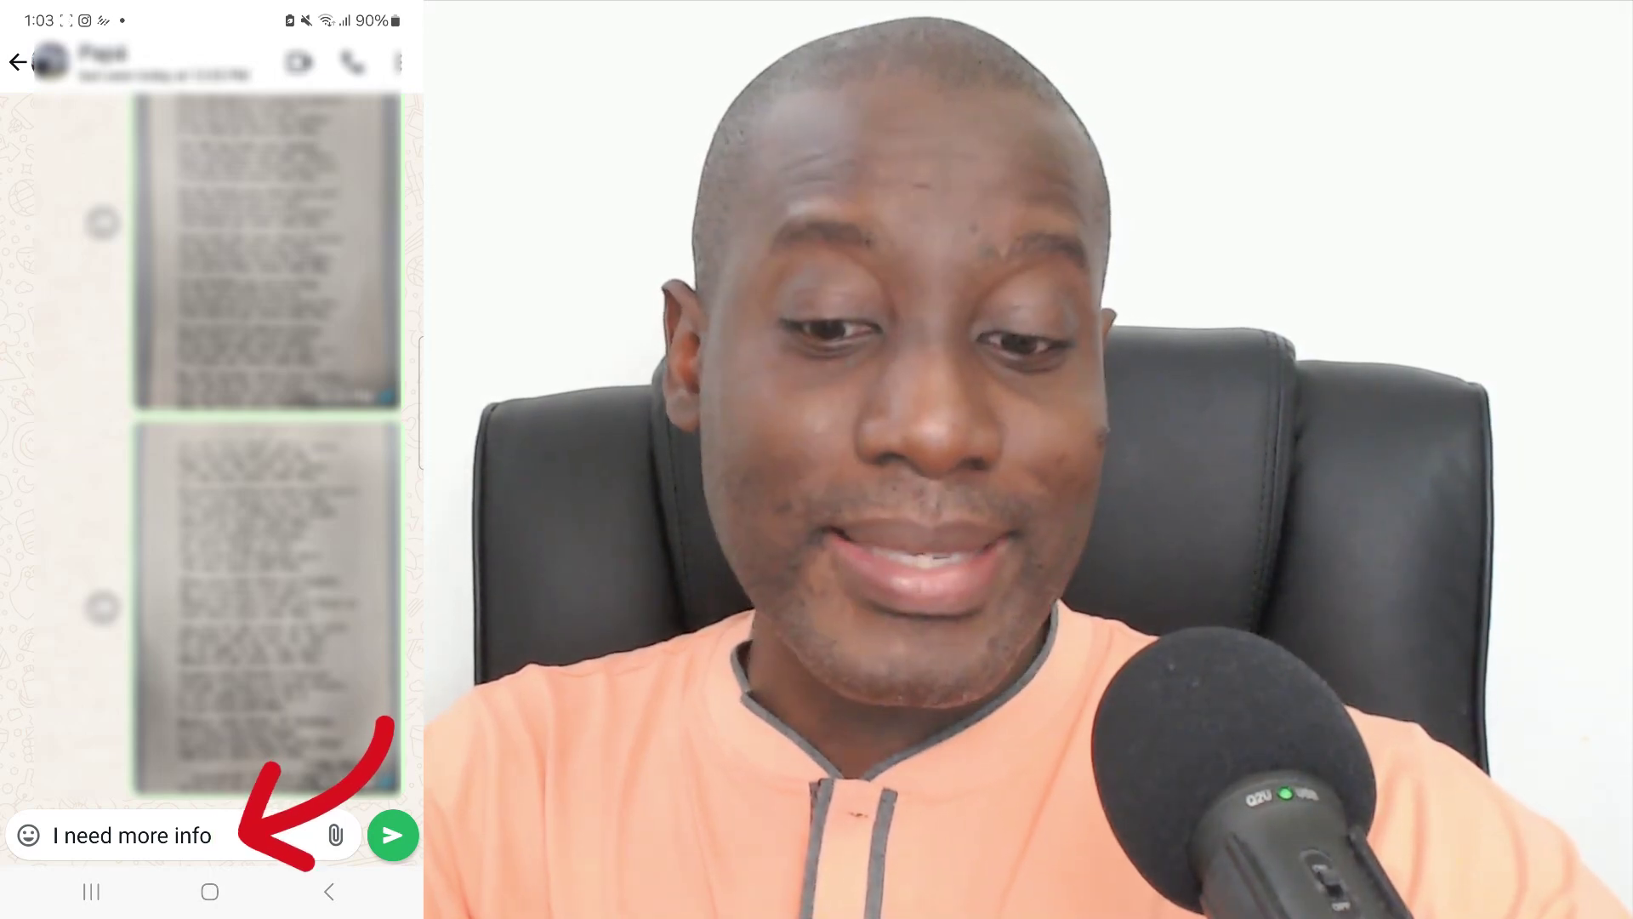
Send the prefilled 'I need more info' message in the WhatsApp chat
key(Return)
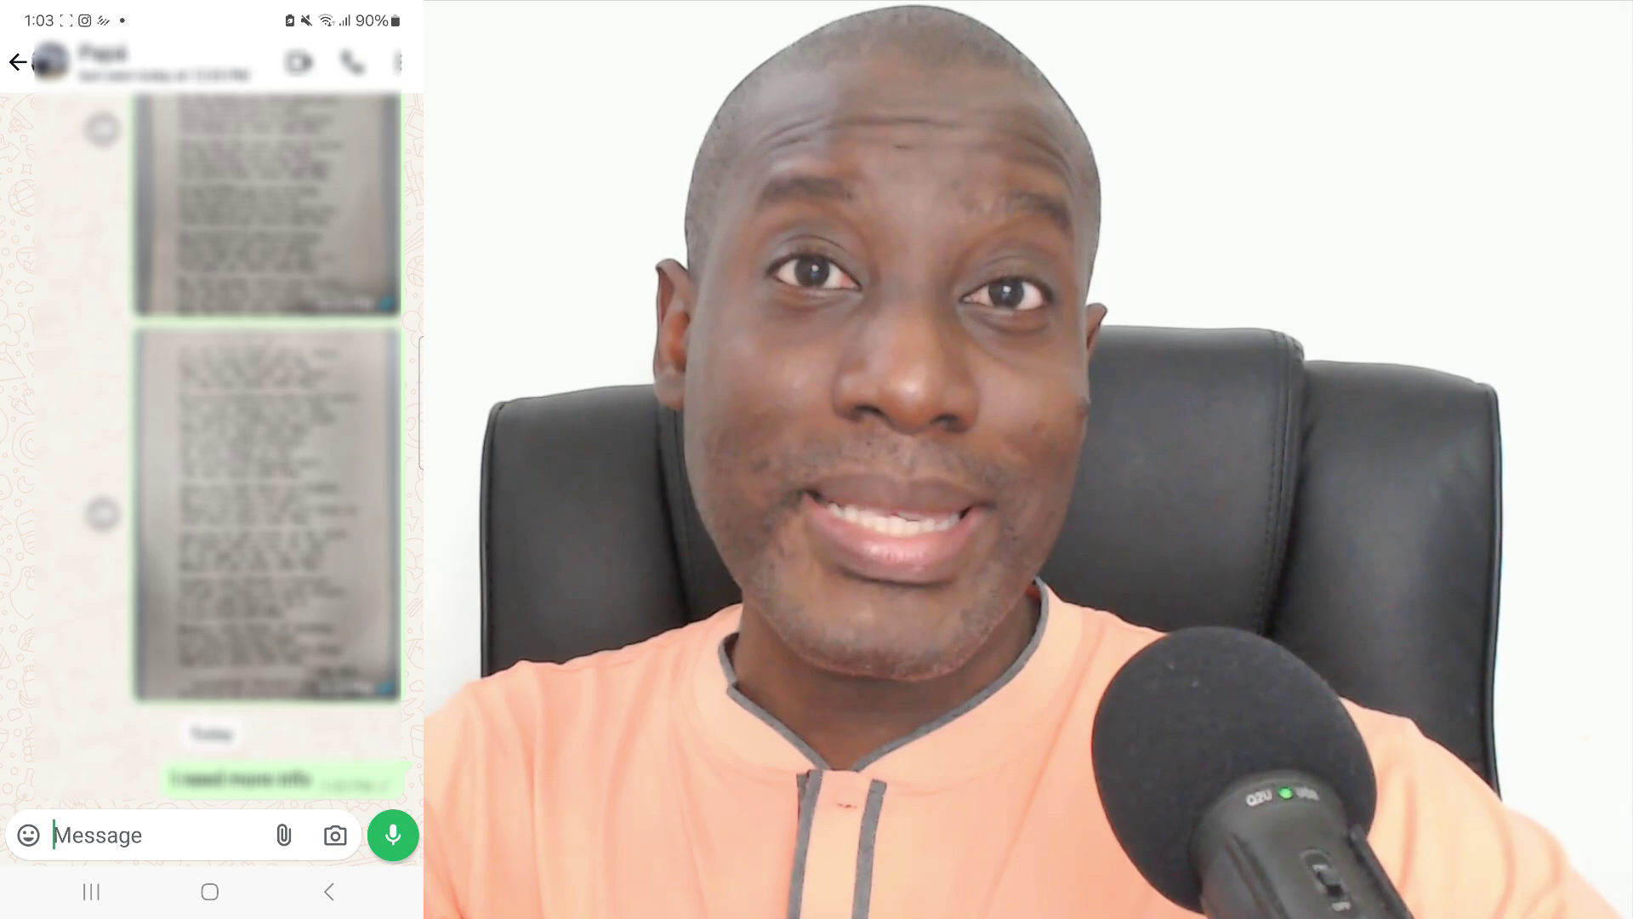